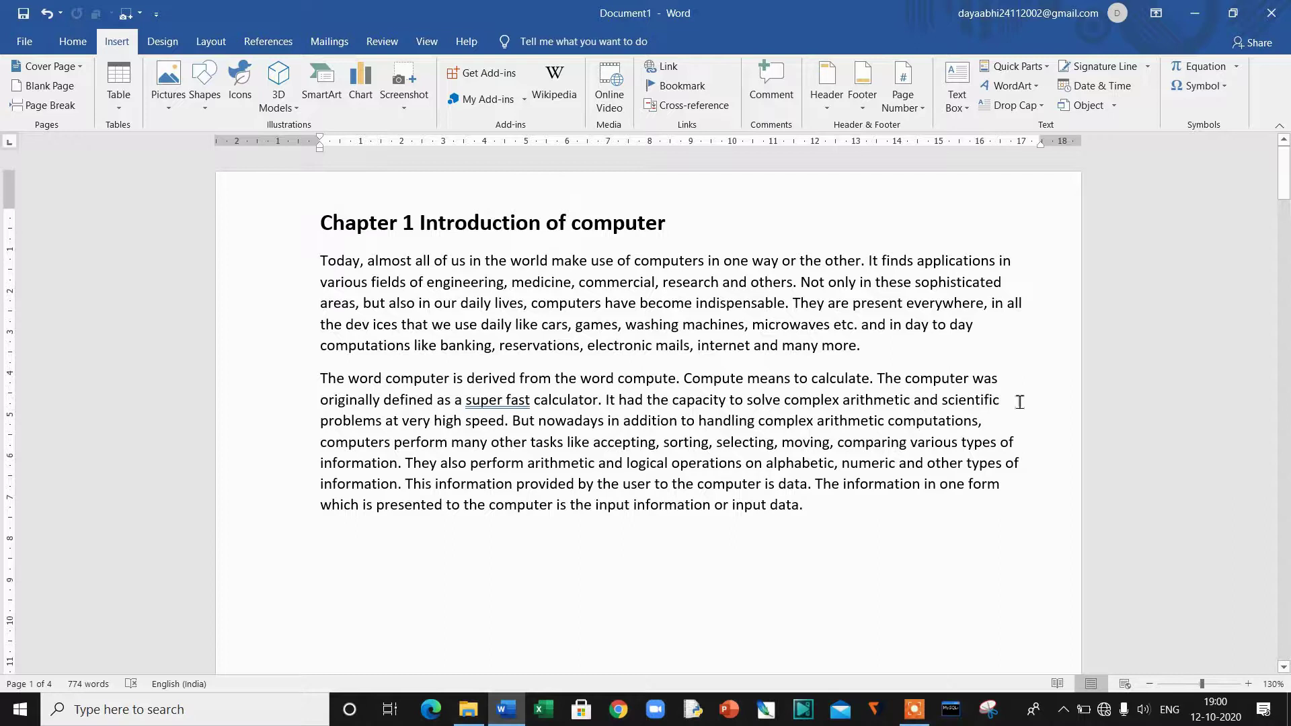
Step: Select the 'Chapter 1 Introduction of computer' heading and add a bookmark named ch1 for it
{"action": "scroll", "coordinate": [913, 409], "scroll_direction": "down", "scroll_amount": 20}
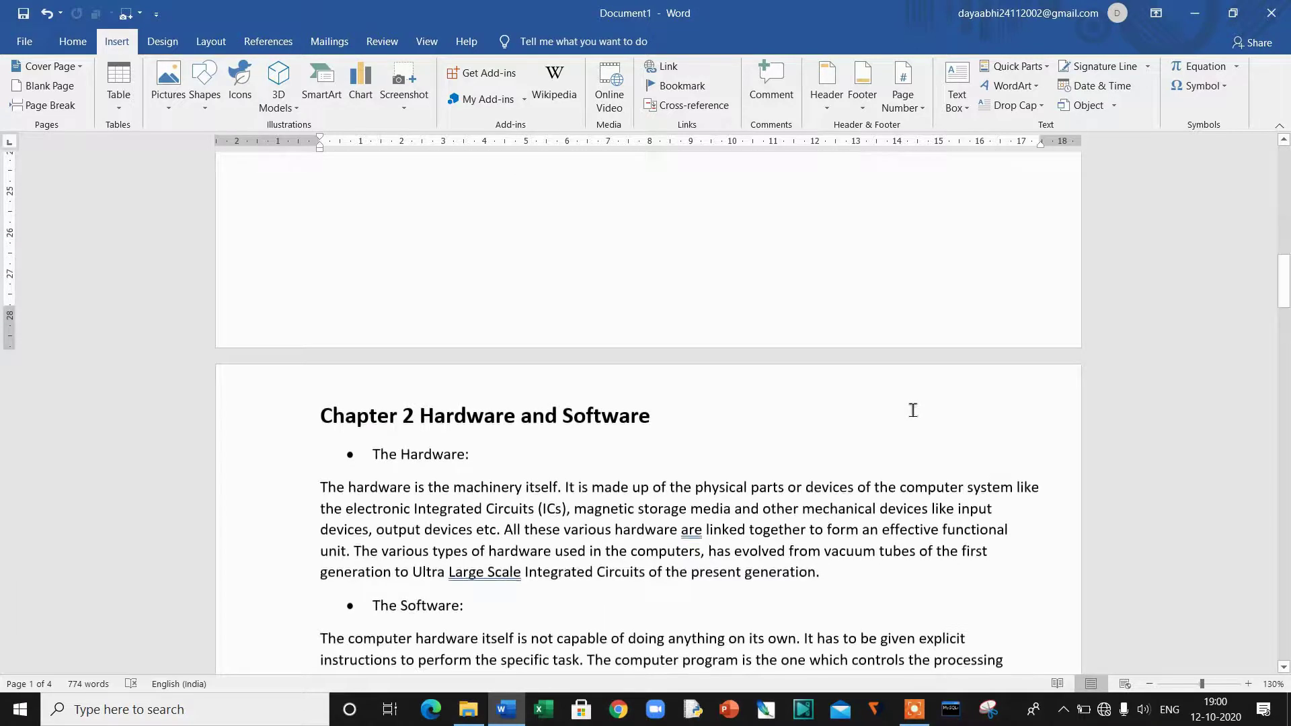
{"action": "scroll", "coordinate": [912, 409], "scroll_direction": "down", "scroll_amount": 20}
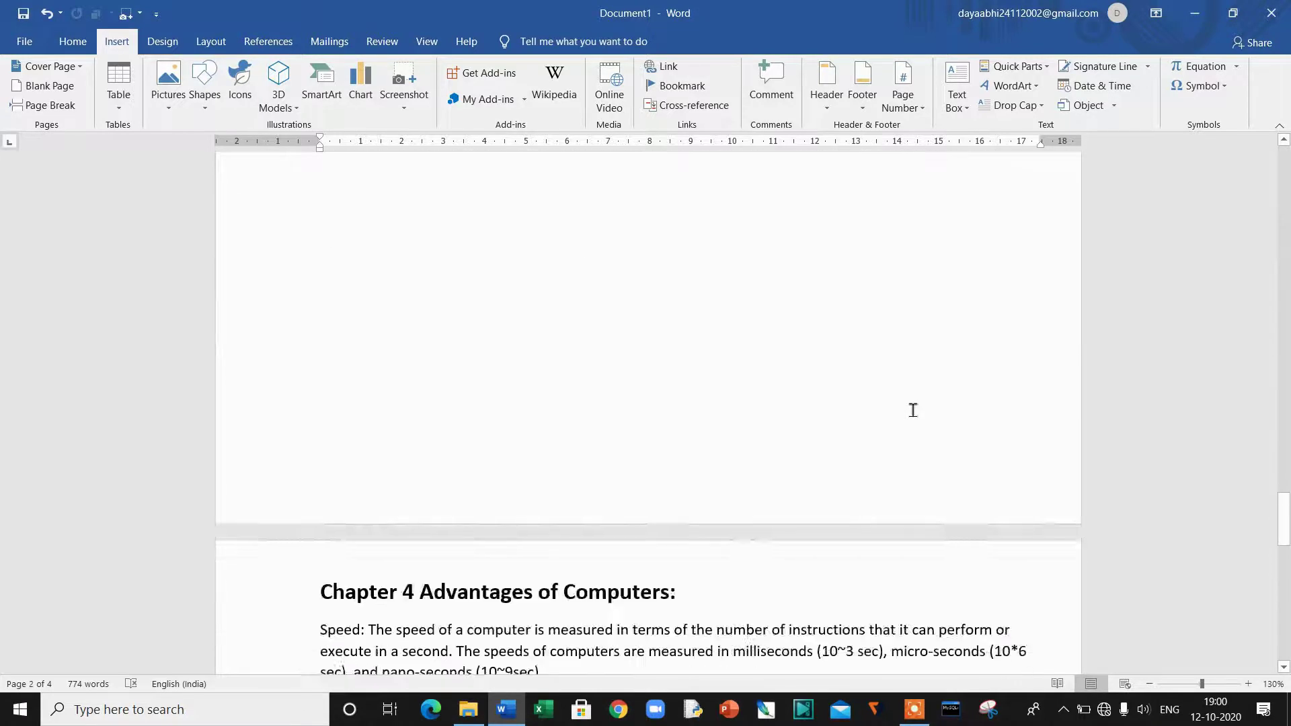
{"action": "scroll", "coordinate": [913, 410], "scroll_direction": "down", "scroll_amount": 10}
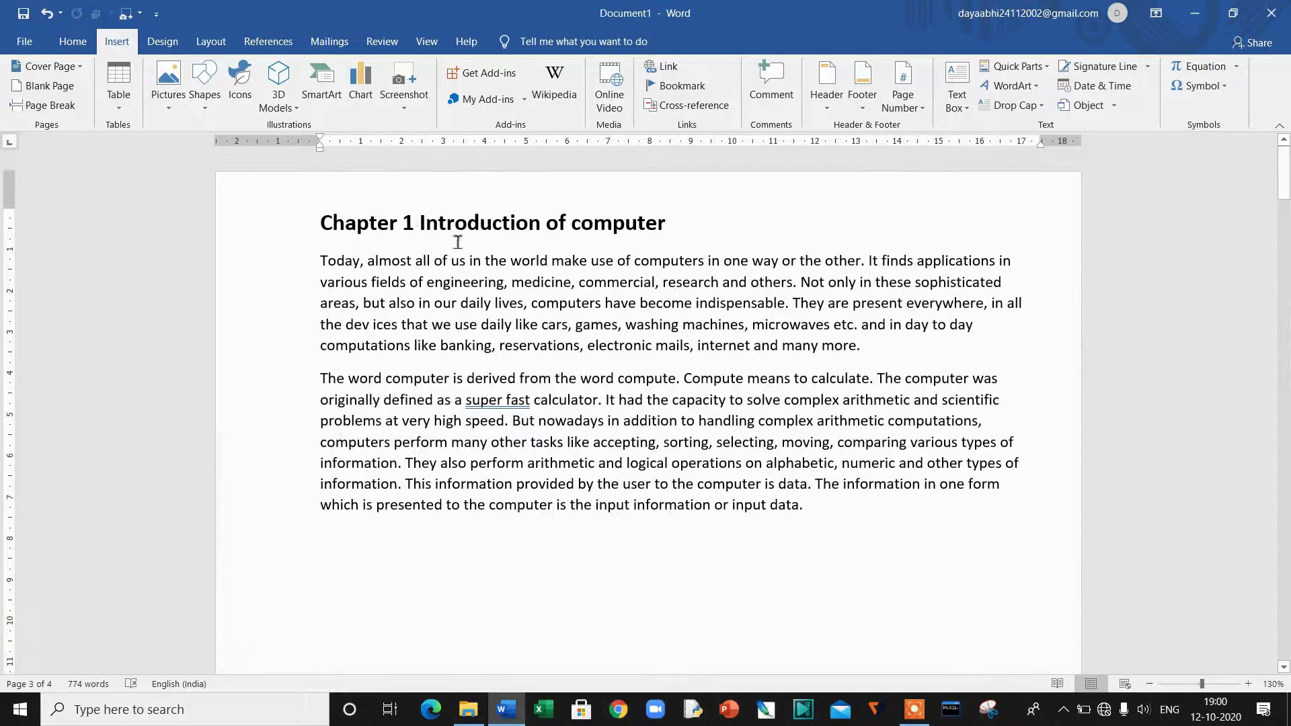
{"action": "left_click_drag", "start_coordinate": [322, 223], "coordinate": [683, 237]}
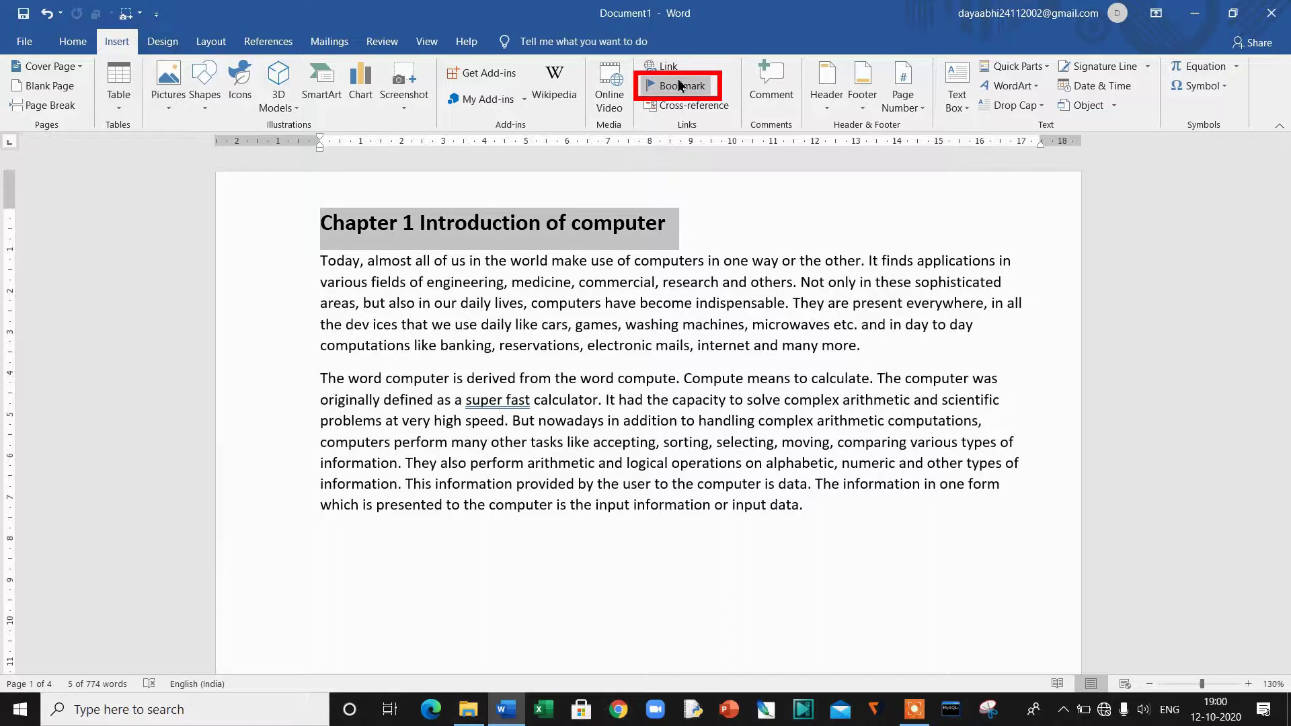
{"action": "left_click", "coordinate": [706, 88]}
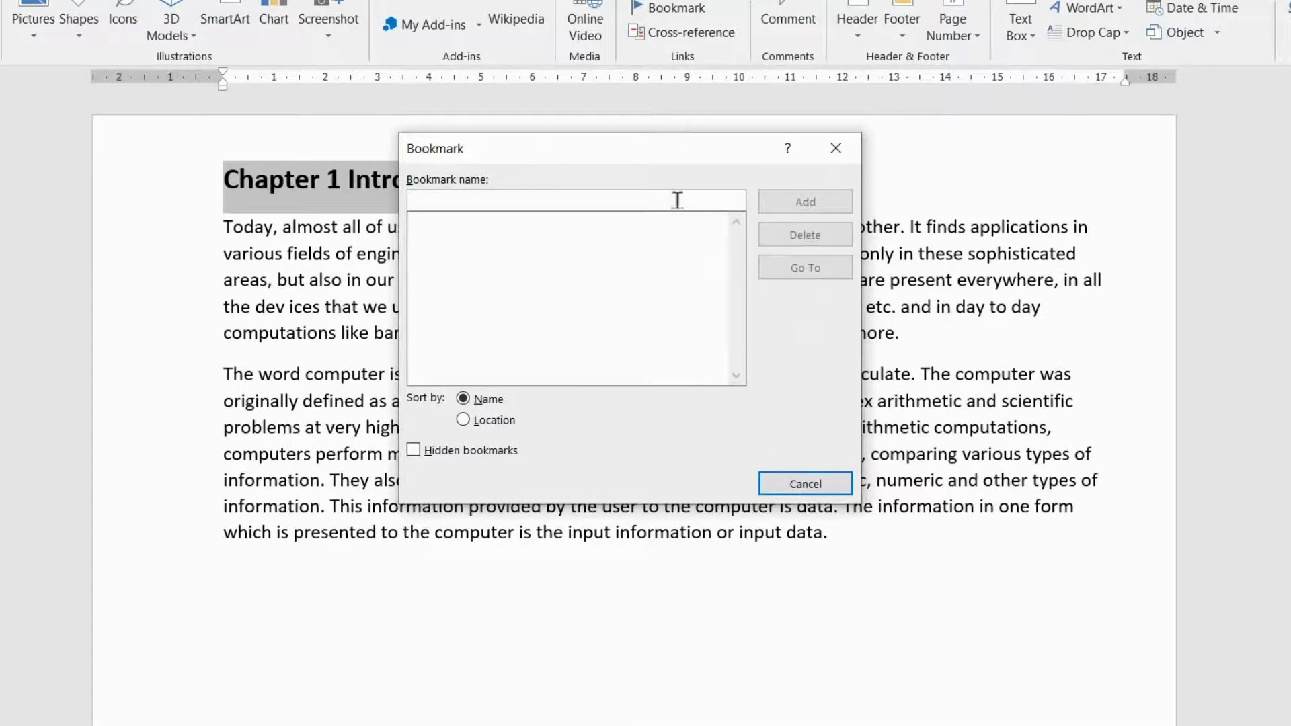
{"action": "type", "text": "ch1"}
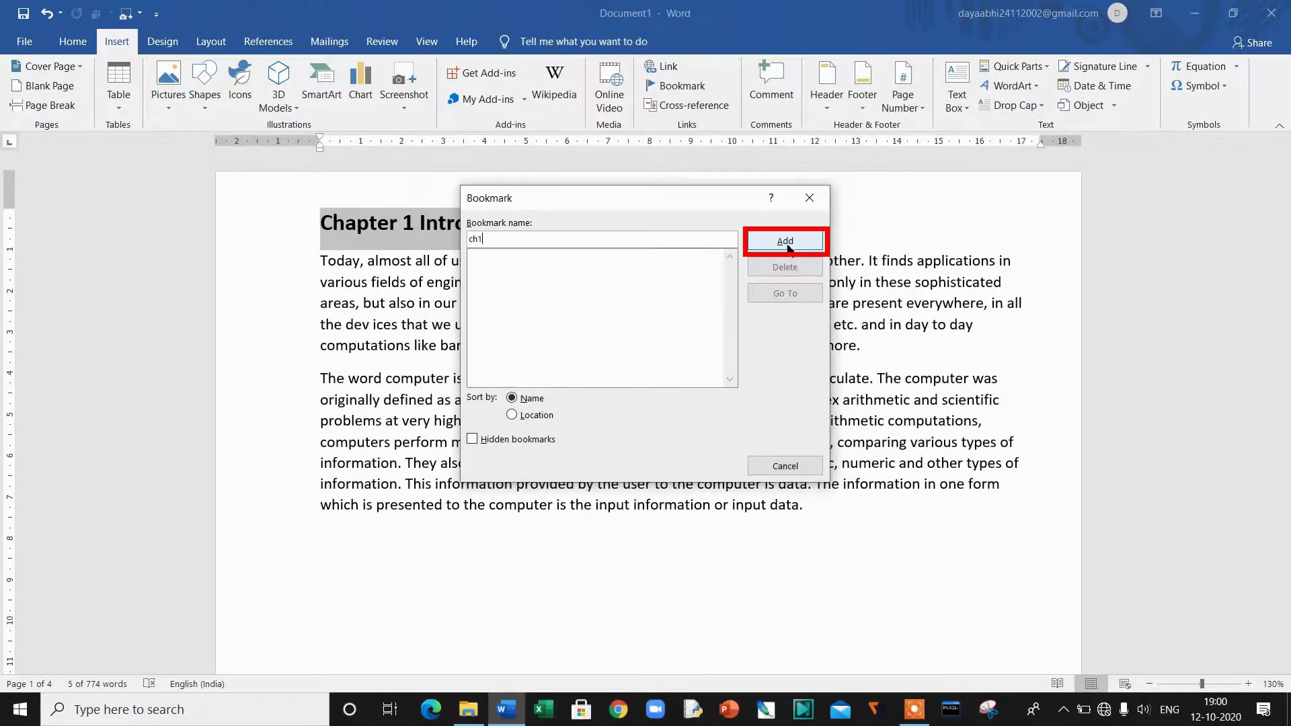
{"action": "left_click", "coordinate": [785, 241]}
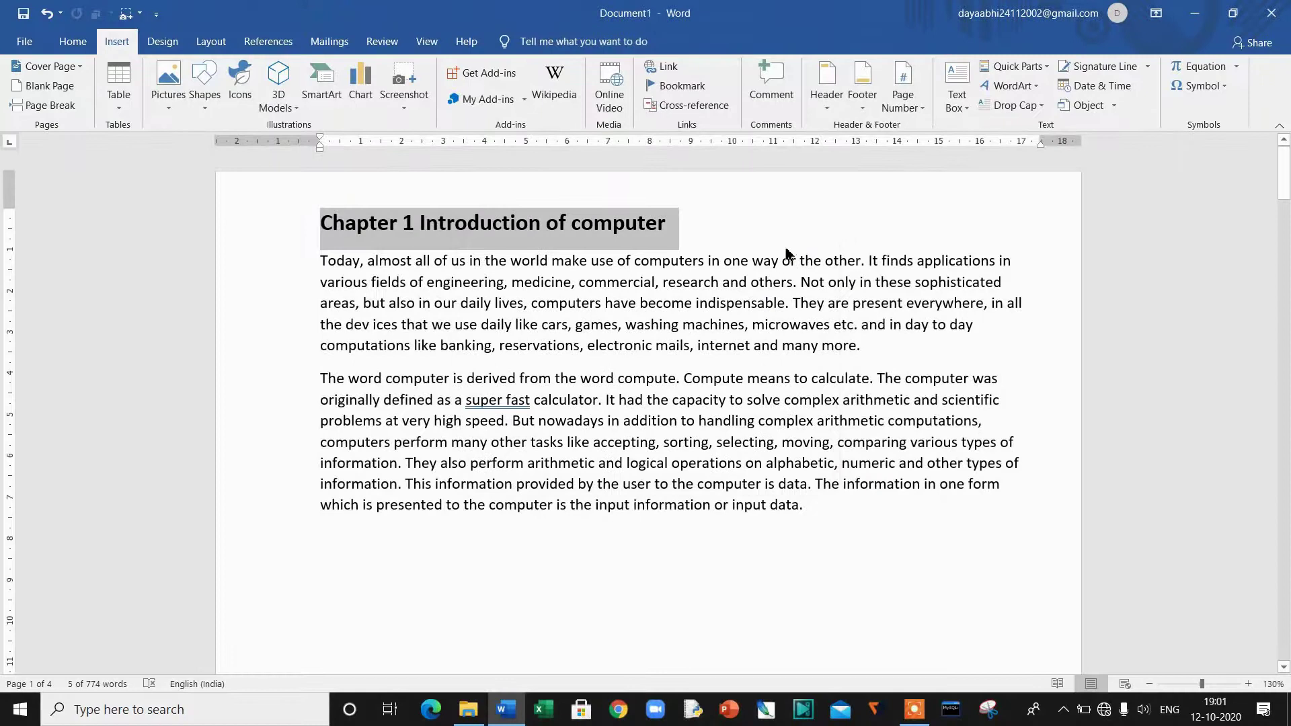
Step: Bookmark the Chapter 2 heading as ch2
{"action": "scroll", "coordinate": [788, 250], "scroll_direction": "down", "scroll_amount": 15}
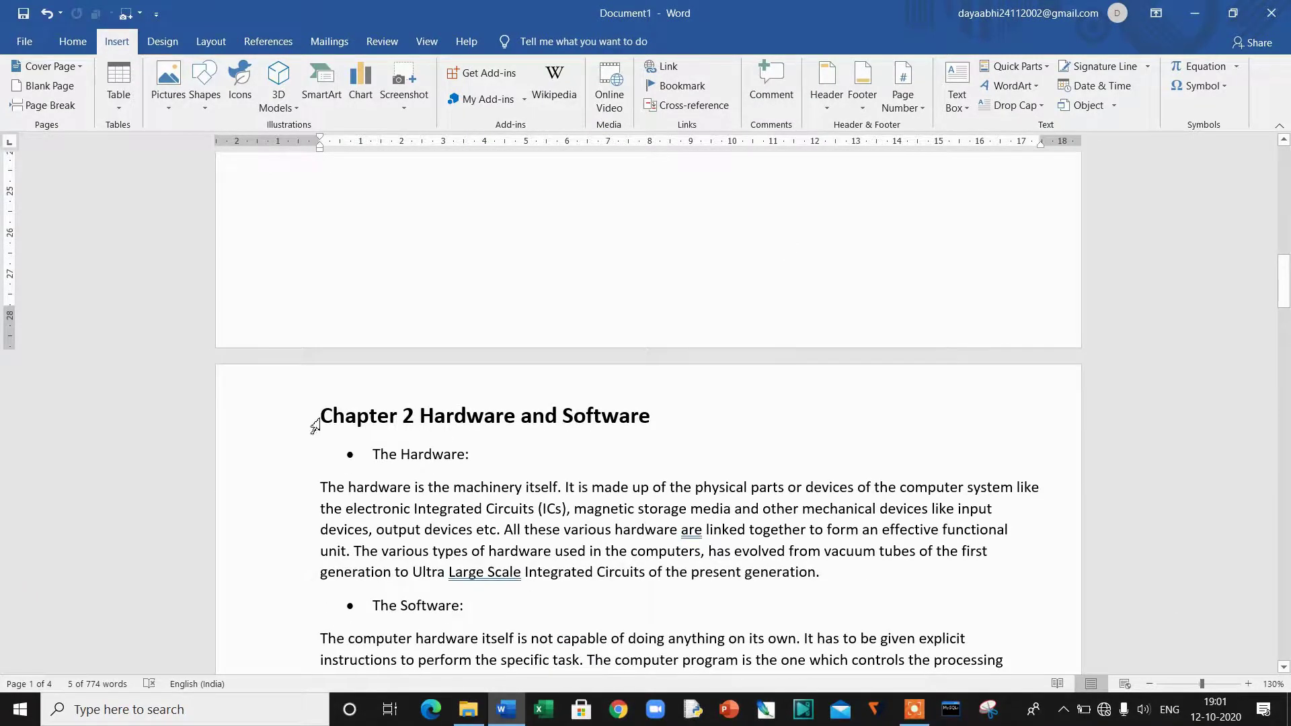
{"action": "left_click", "coordinate": [289, 425]}
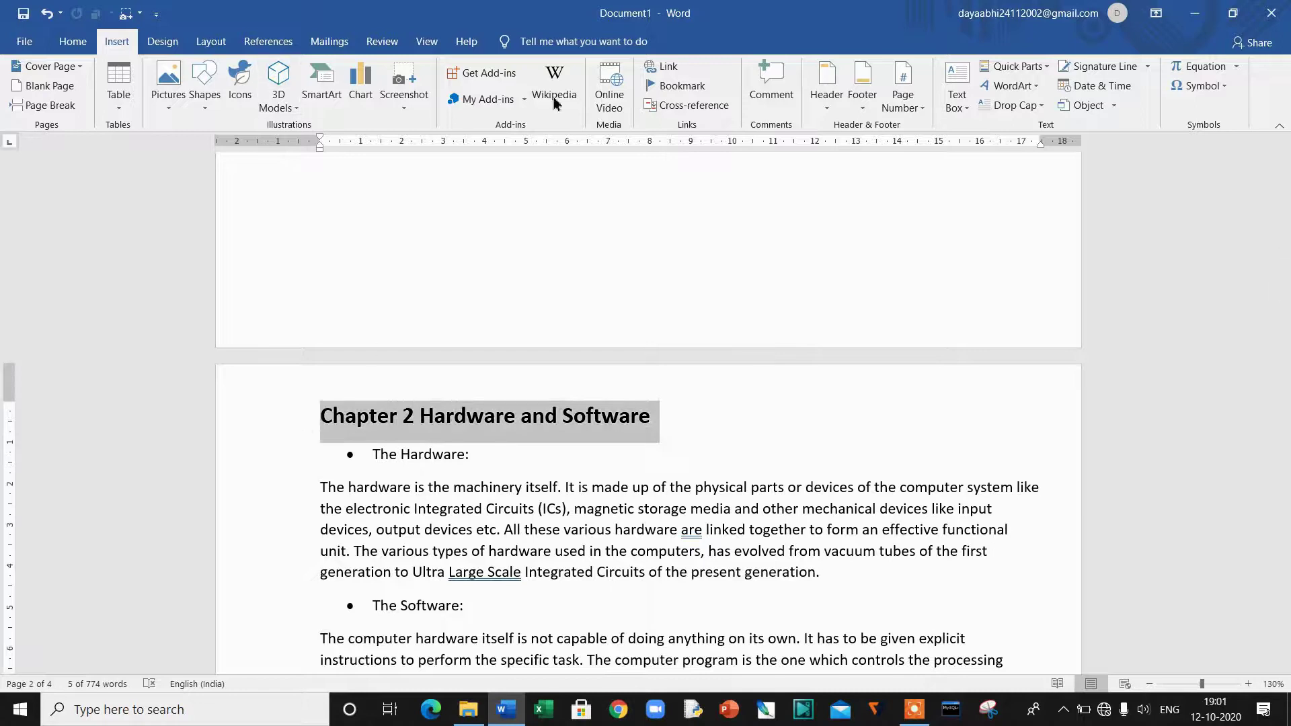
{"action": "left_click", "coordinate": [681, 86]}
{"action": "type", "text": "ch2"}
{"action": "left_click", "coordinate": [785, 240]}
Step: Bookmark the Chapter 3 heading as ch3
{"action": "scroll", "coordinate": [625, 571], "scroll_direction": "down", "scroll_amount": 15}
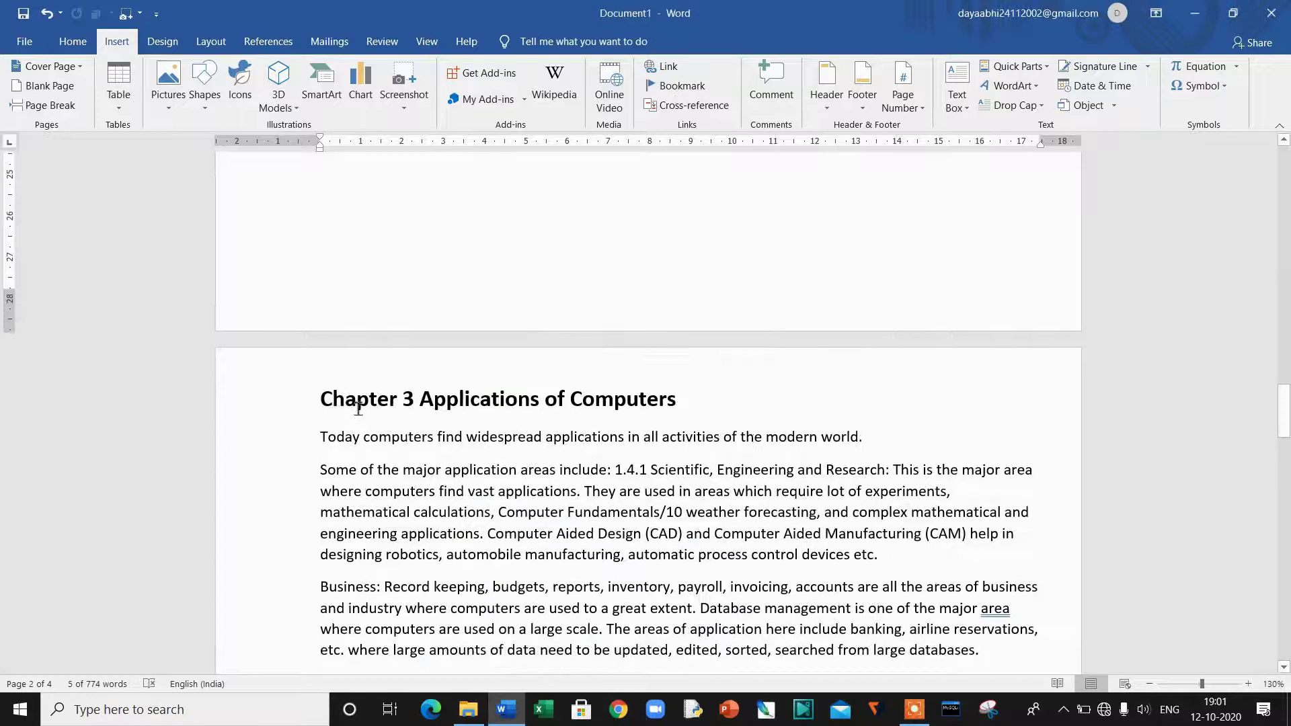
{"action": "left_click", "coordinate": [316, 402]}
{"action": "left_click", "coordinate": [680, 85]}
{"action": "type", "text": "c"}
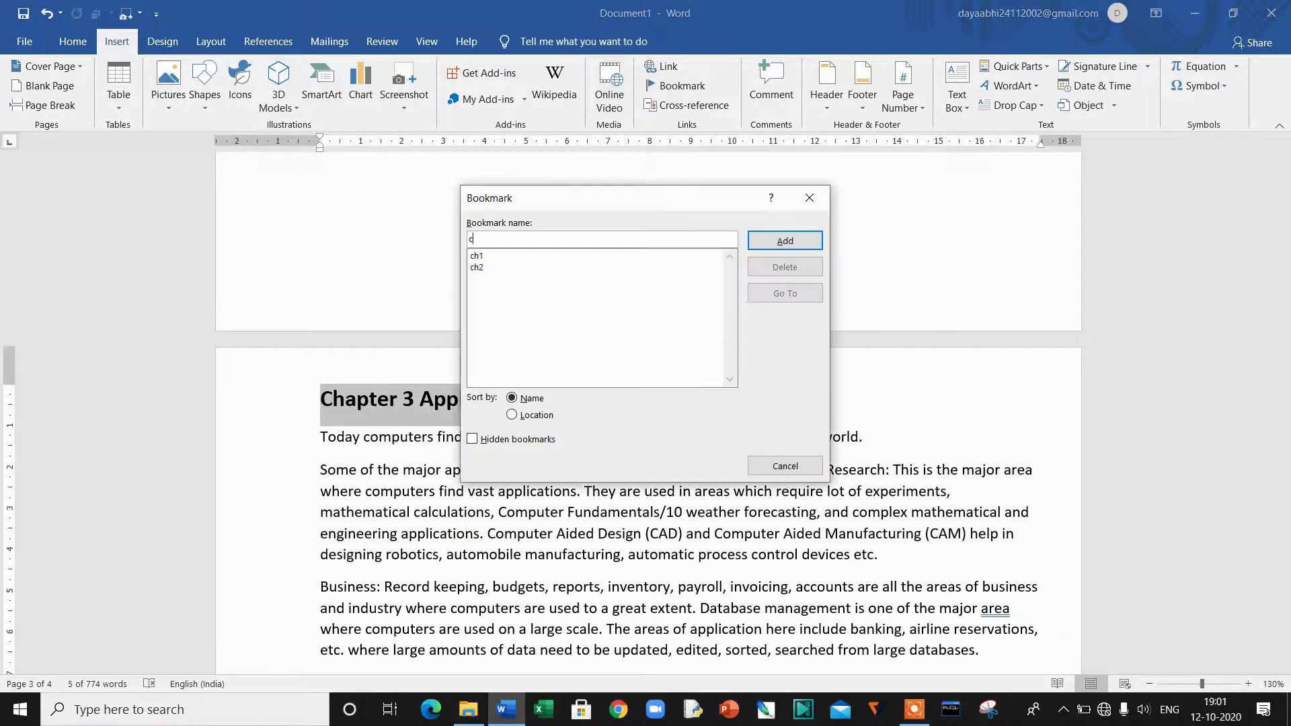
{"action": "key", "text": "Return"}
Step: Select the Chapter 4 heading and bookmark it as ch4
{"action": "scroll", "coordinate": [717, 383], "scroll_direction": "down", "scroll_amount": 10}
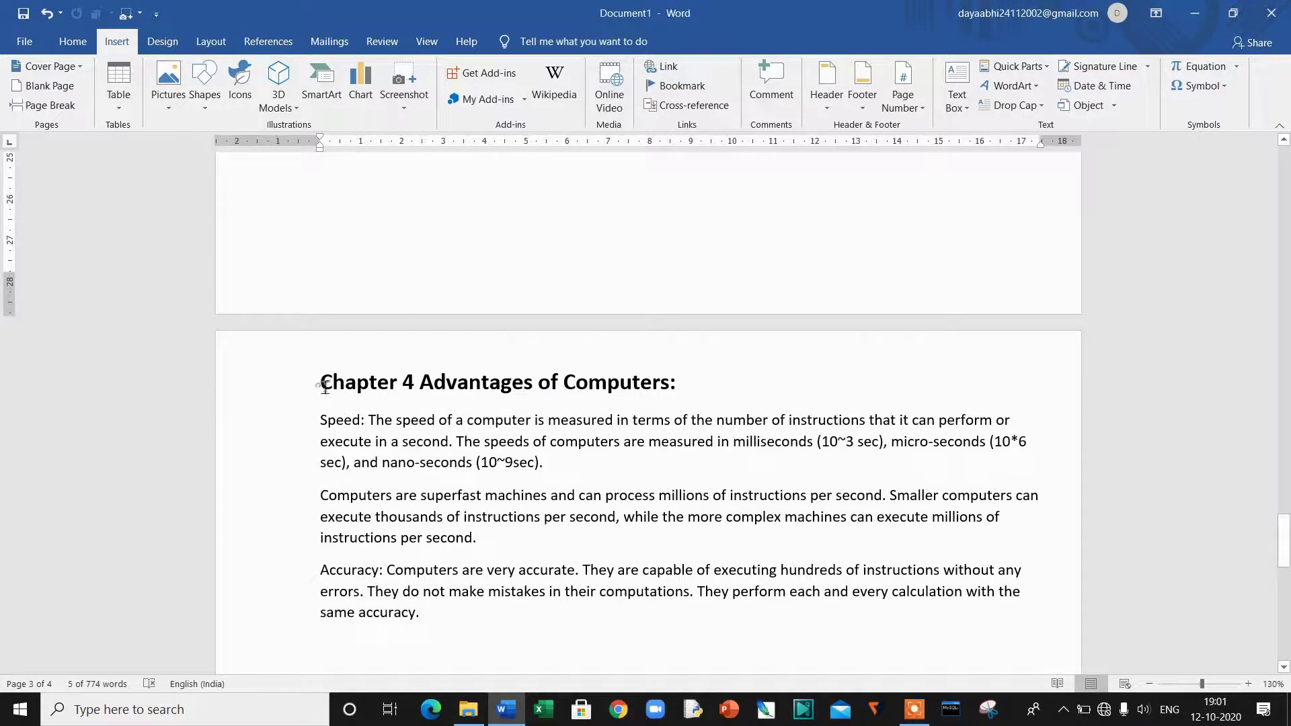
{"action": "left_click_drag", "start_coordinate": [323, 384], "coordinate": [686, 394]}
{"action": "left_click", "coordinate": [680, 86]}
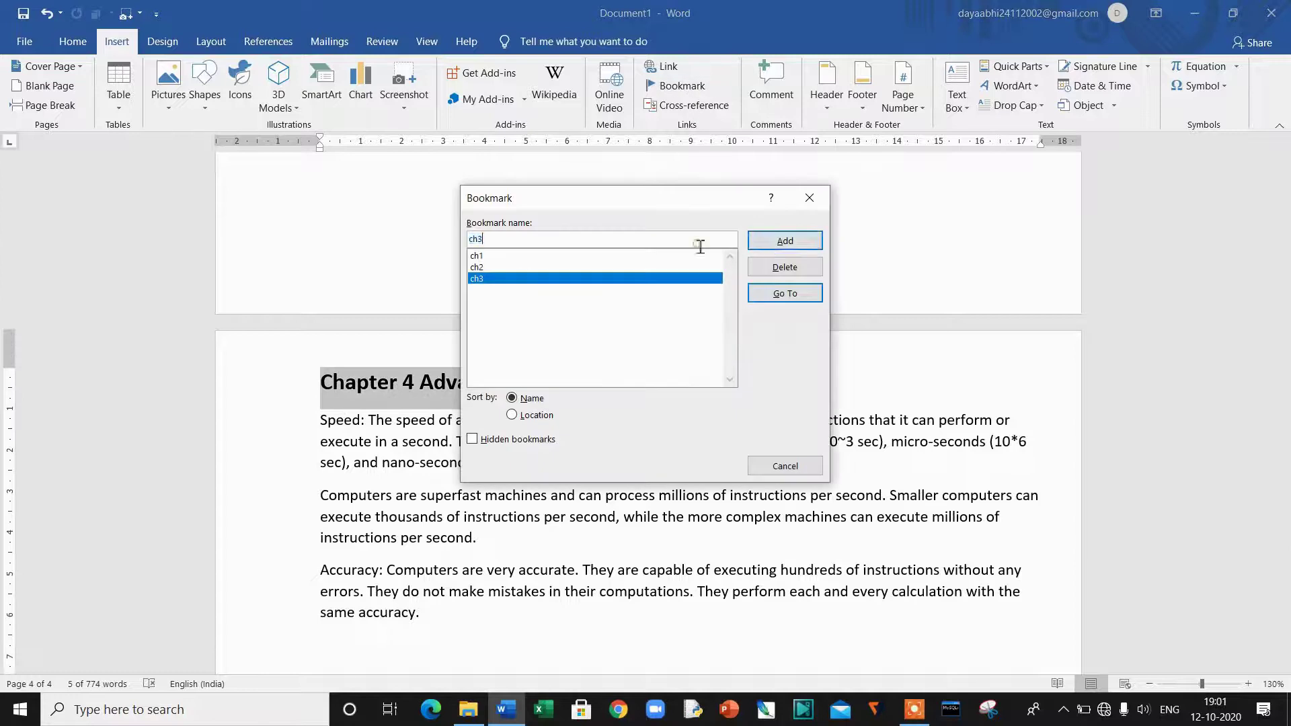
{"action": "type", "text": "ch"}
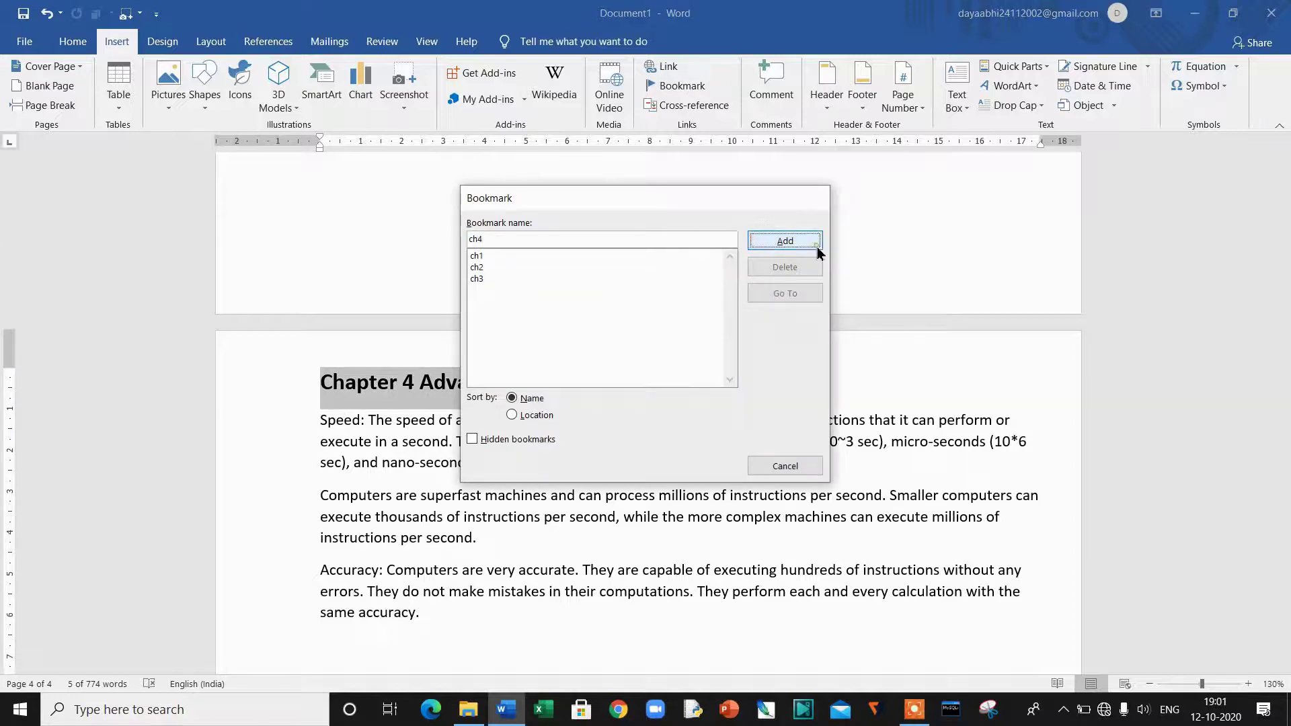
{"action": "left_click", "coordinate": [816, 246]}
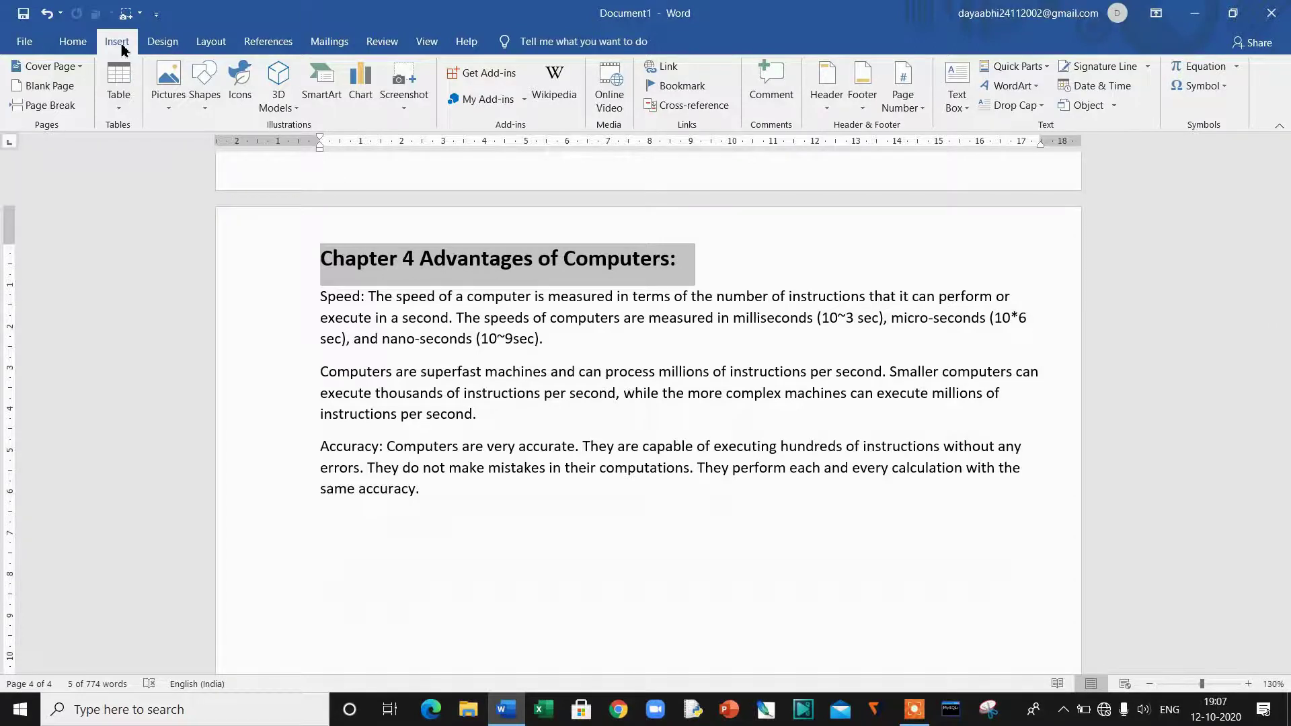
Step: From the Bookmark dialog, jump to ch1, ch3 and ch4, finishing back at ch1
{"action": "left_click", "coordinate": [678, 93]}
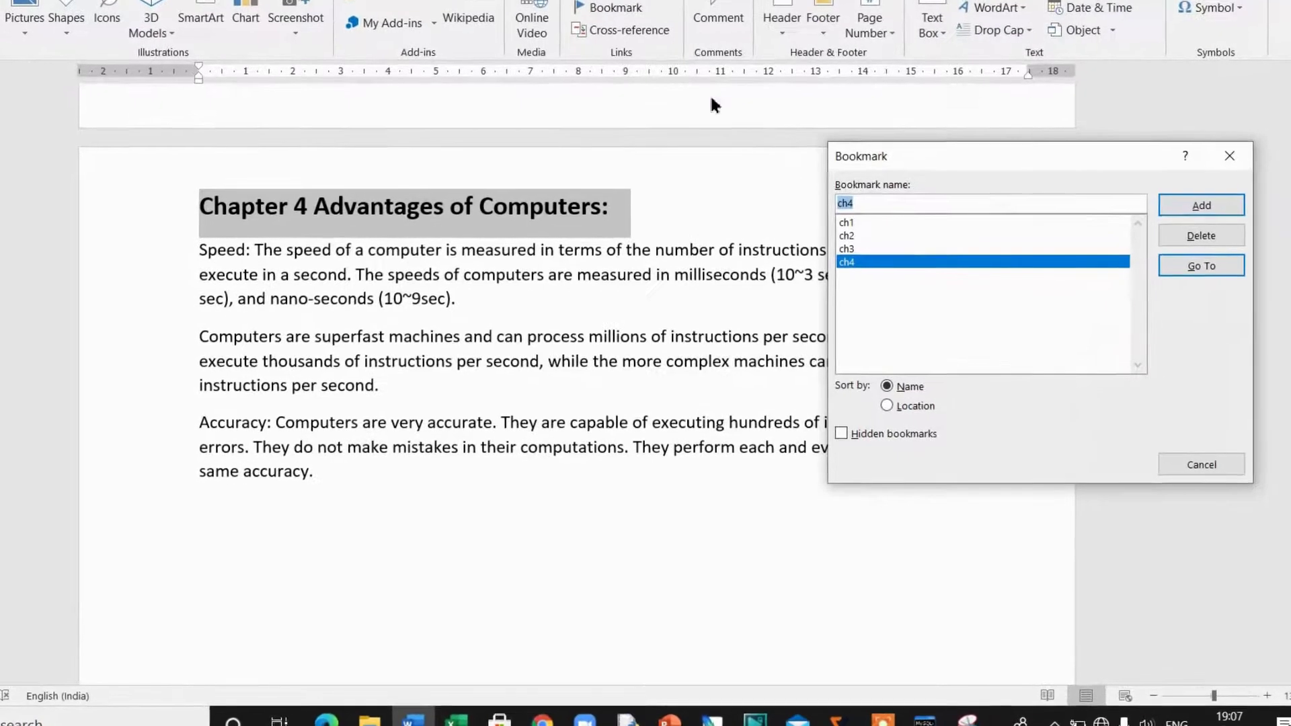
{"action": "left_click", "coordinate": [867, 223]}
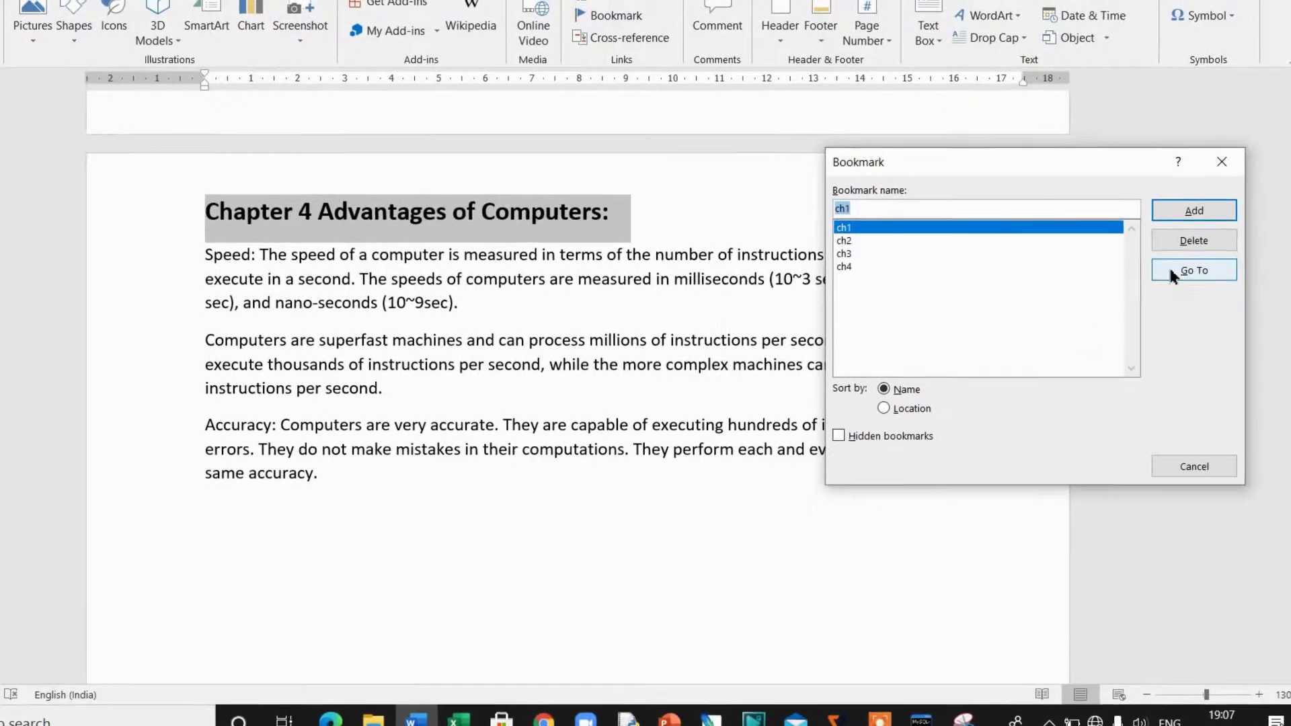
{"action": "left_click", "coordinate": [1194, 270]}
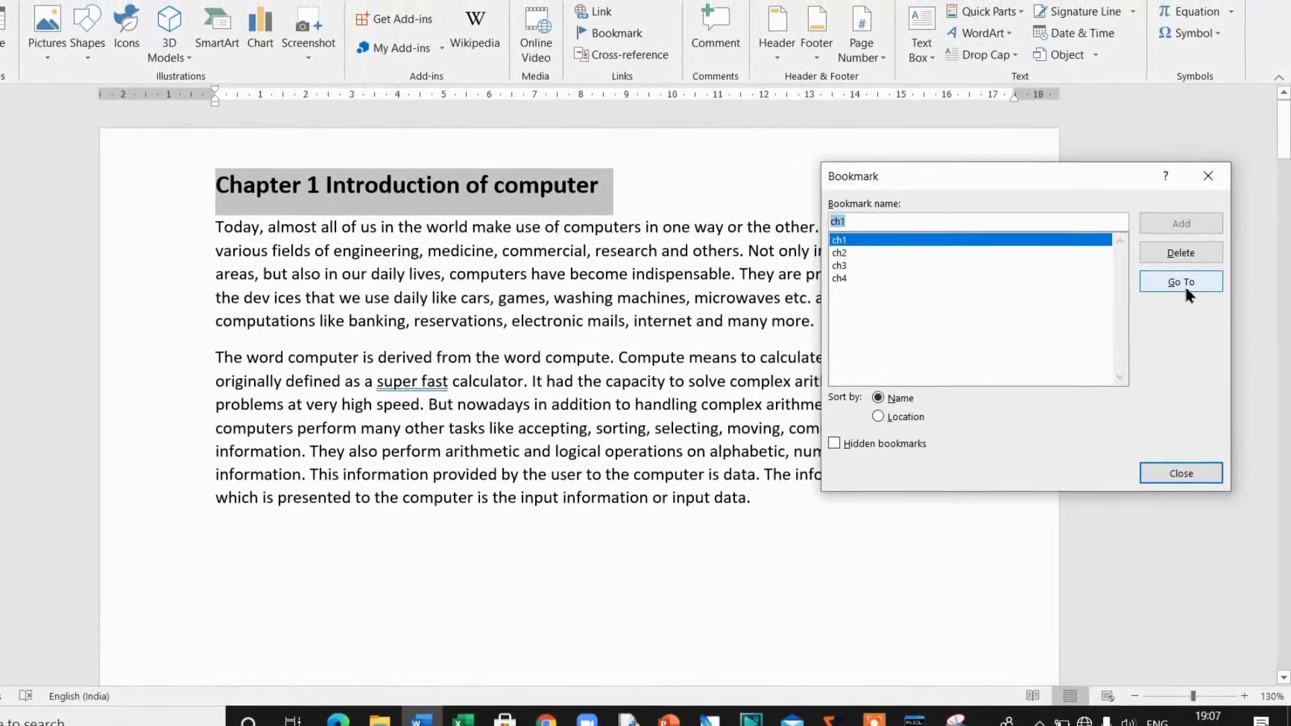
{"action": "double_click", "coordinate": [854, 269]}
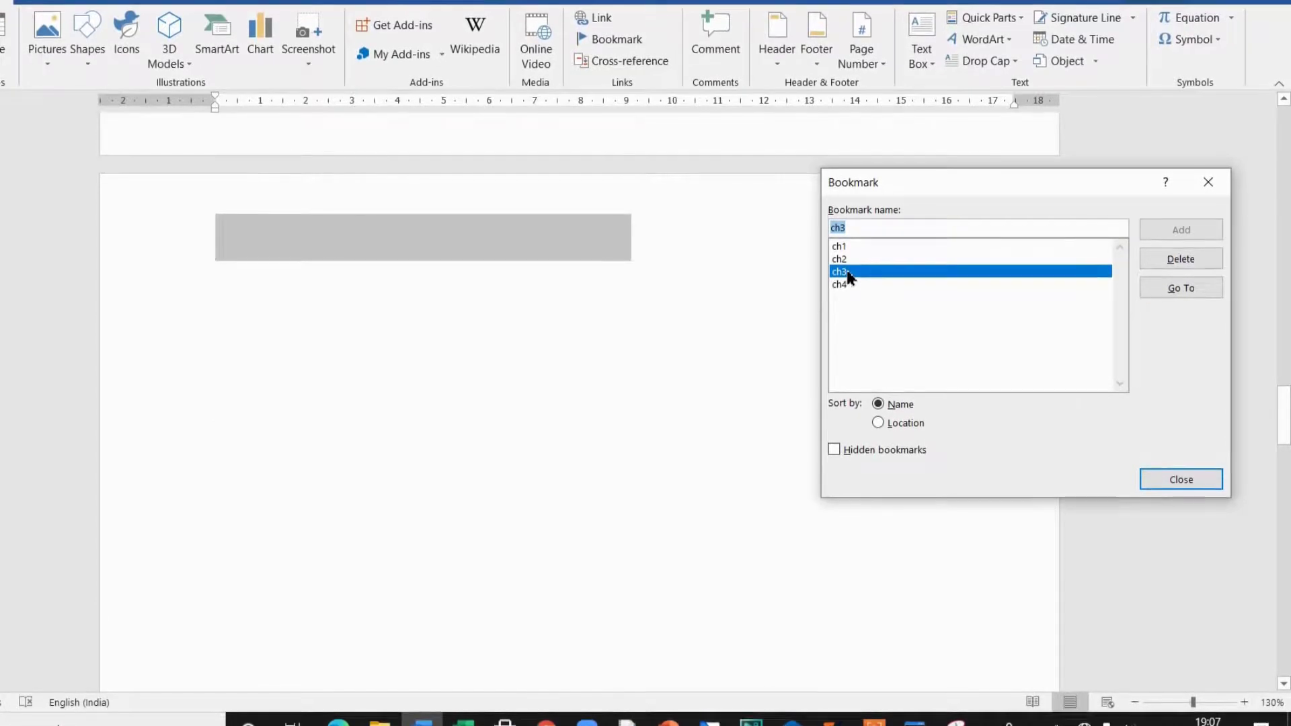
{"action": "left_click", "coordinate": [1177, 295]}
{"action": "double_click", "coordinate": [896, 291]}
{"action": "double_click", "coordinate": [891, 254]}
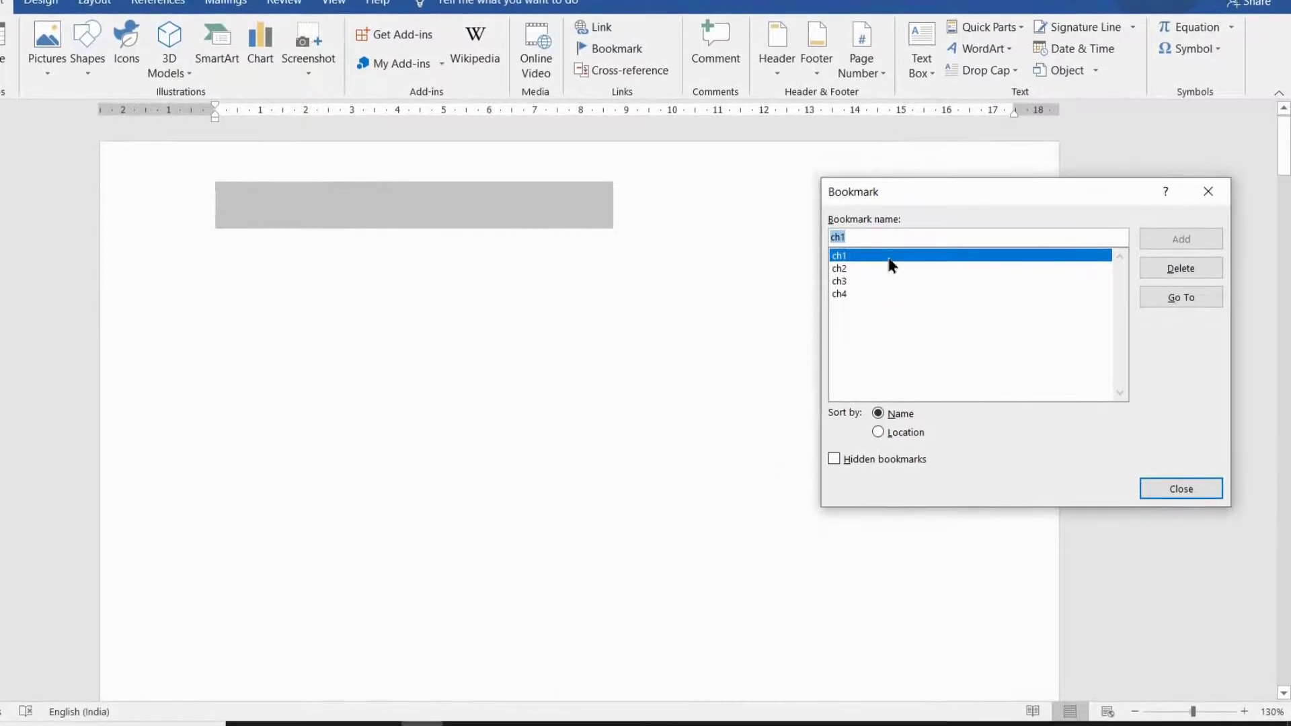
{"action": "left_click", "coordinate": [1182, 301]}
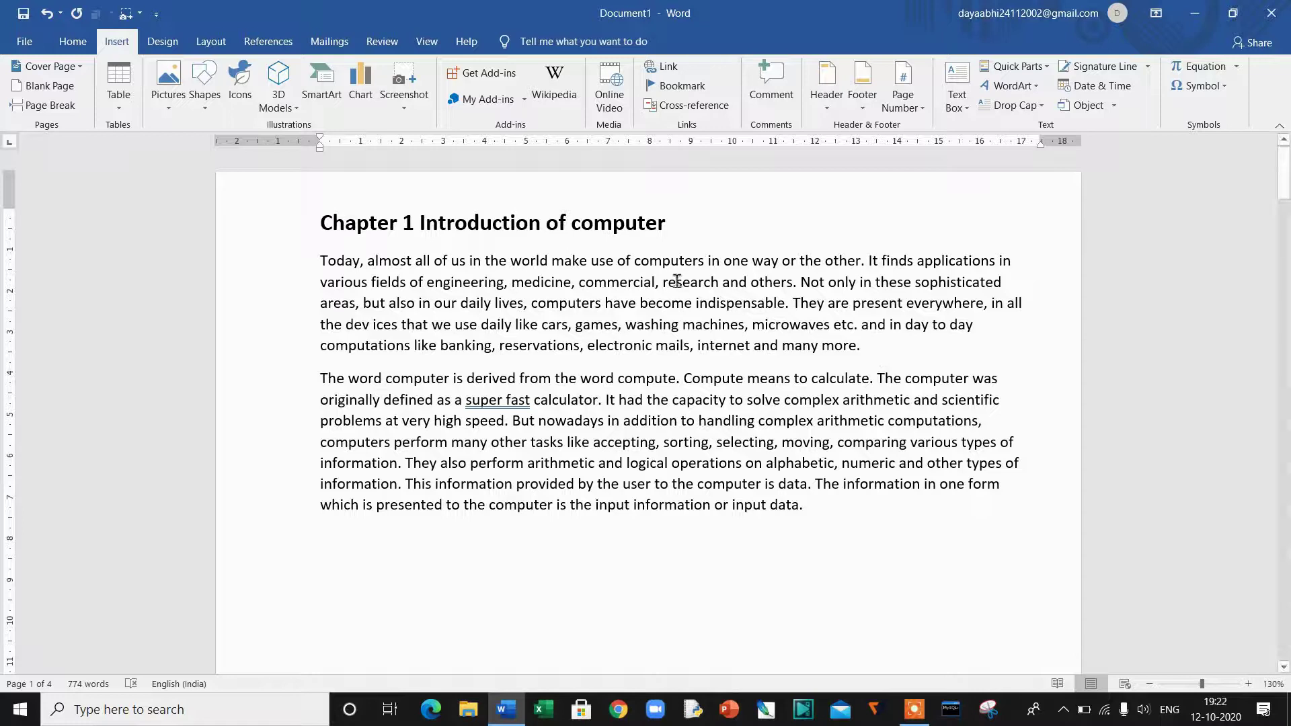
{"action": "left_click_drag", "start_coordinate": [660, 283], "coordinate": [722, 292]}
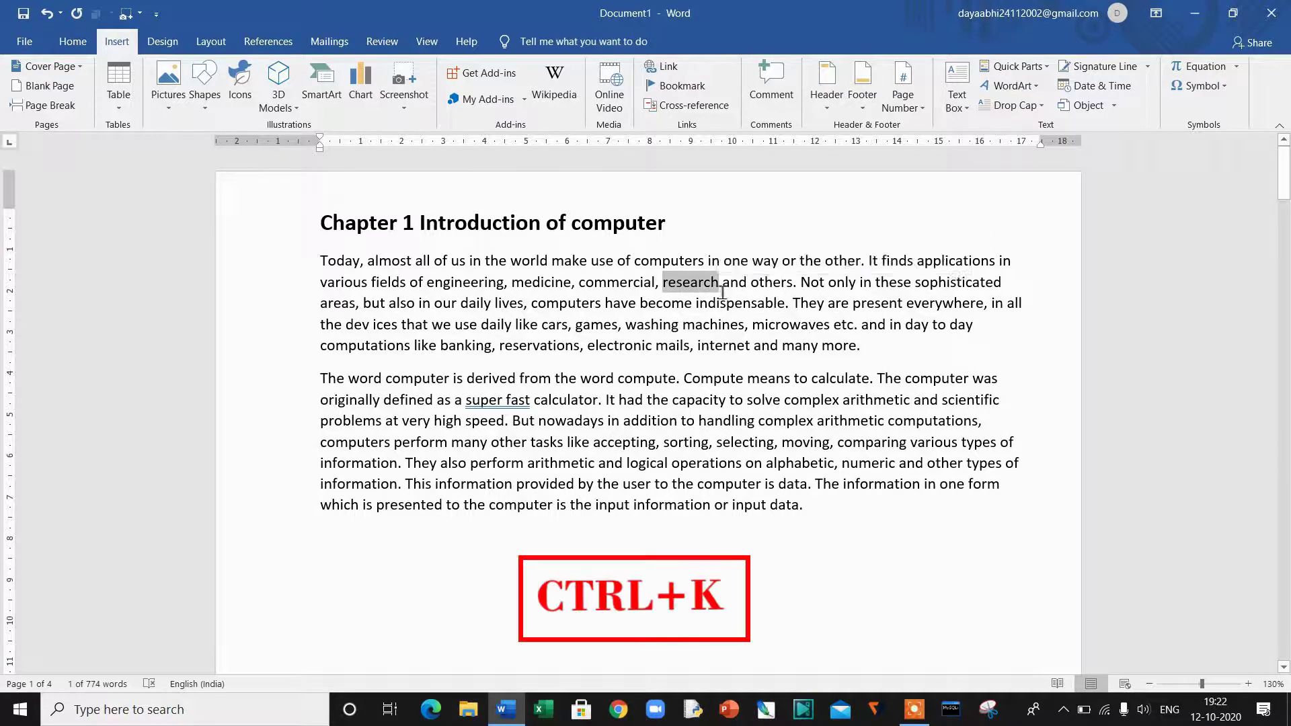
{"action": "key", "text": "ctrl+k"}
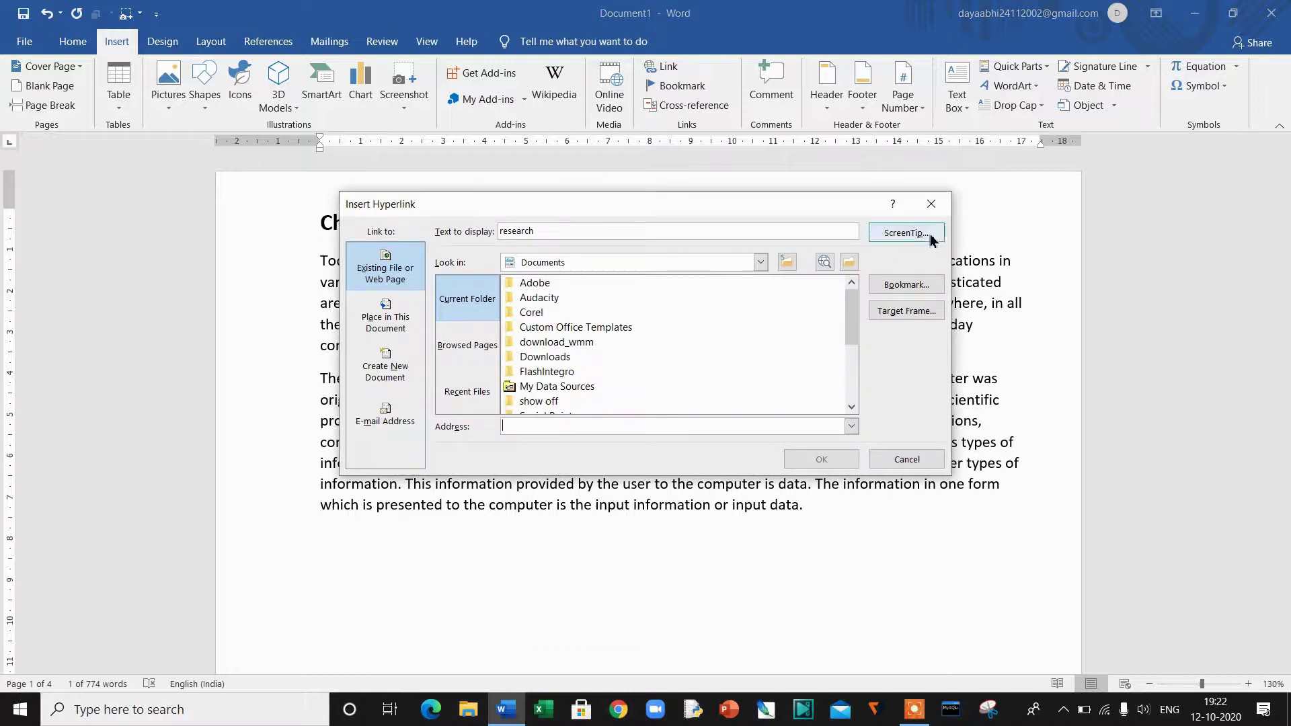
{"action": "left_click", "coordinate": [943, 207]}
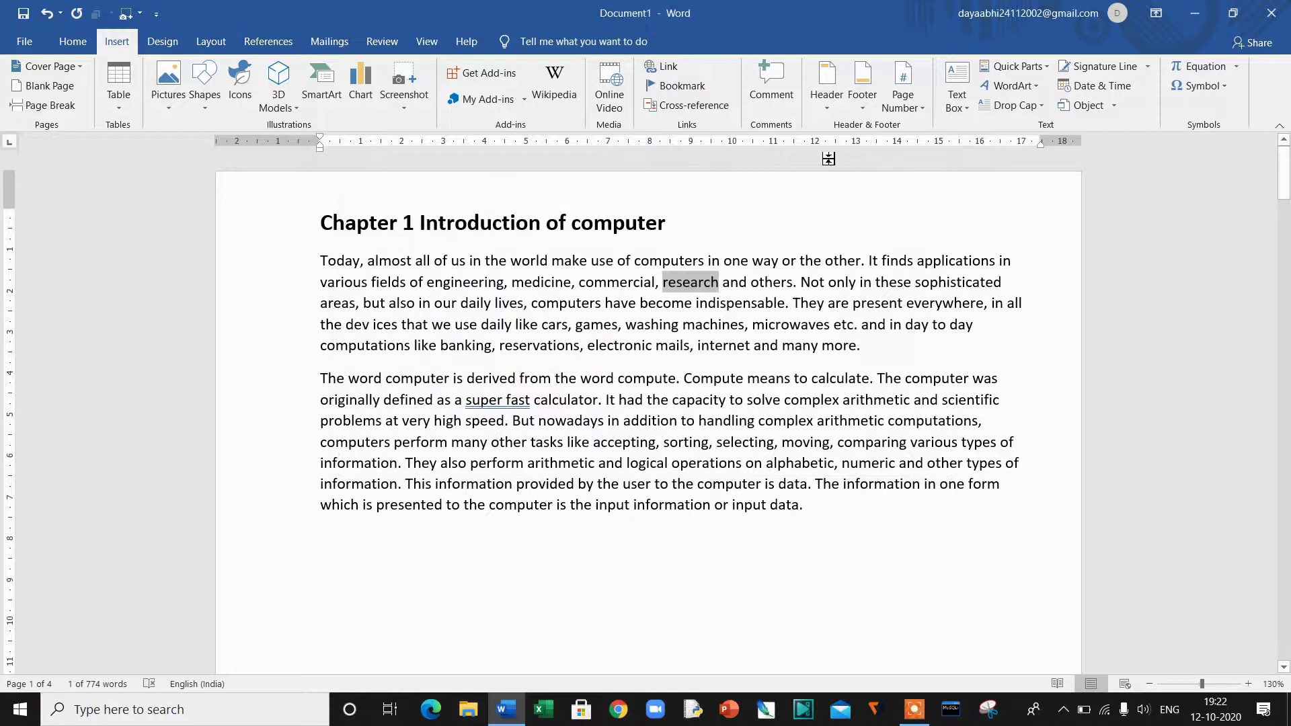
{"action": "left_click", "coordinate": [680, 73]}
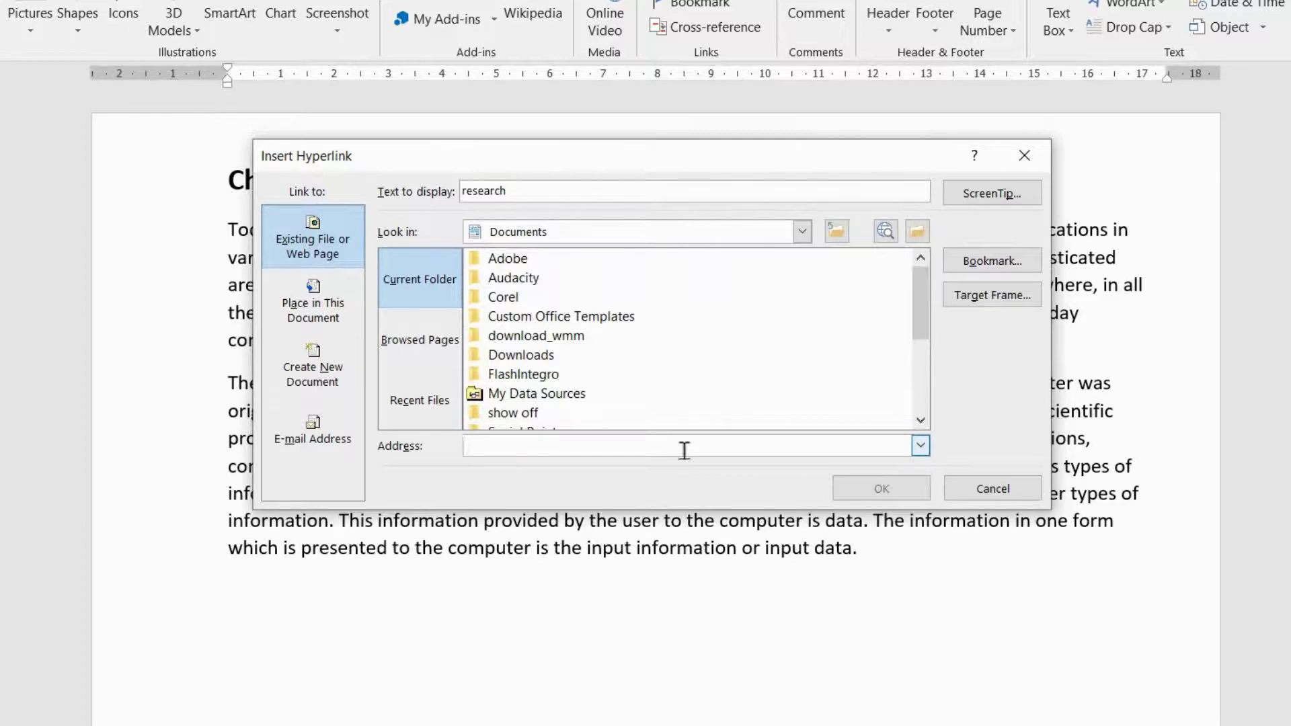
{"action": "type", "text": "ww"}
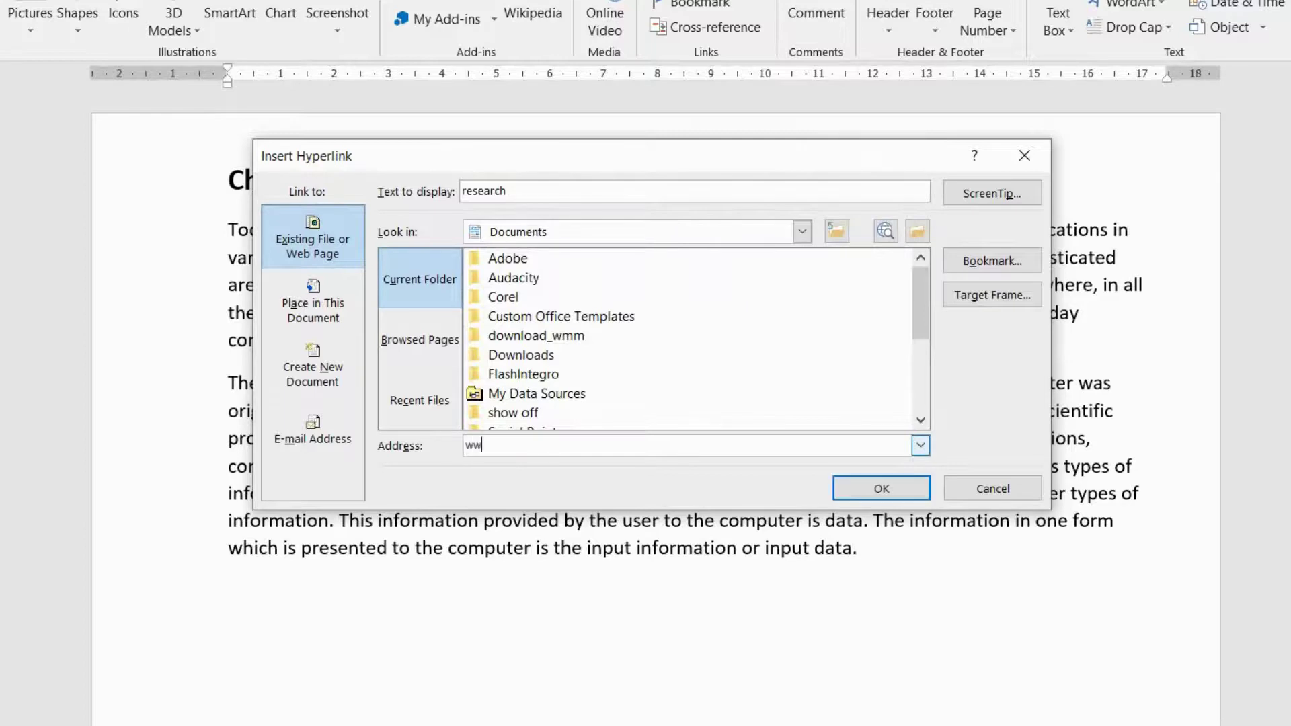
{"action": "type", "text": "w.youtube.com"}
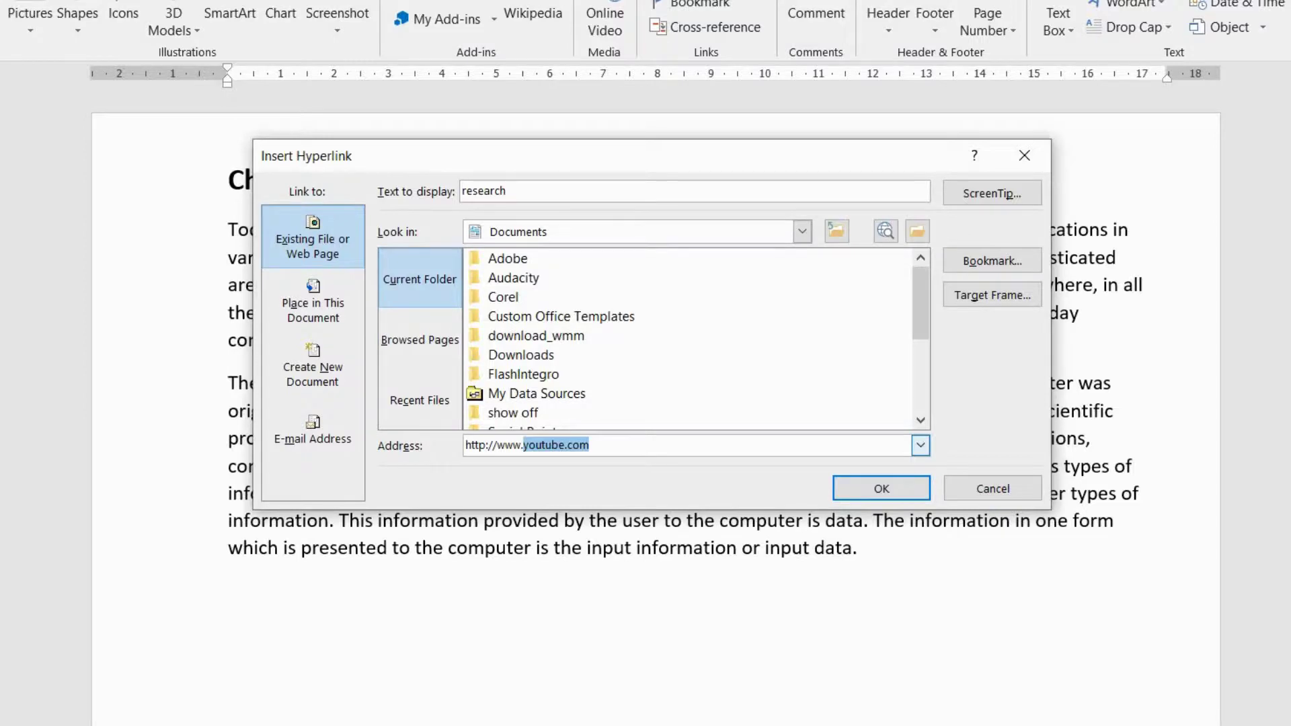
{"action": "left_click", "coordinate": [880, 489]}
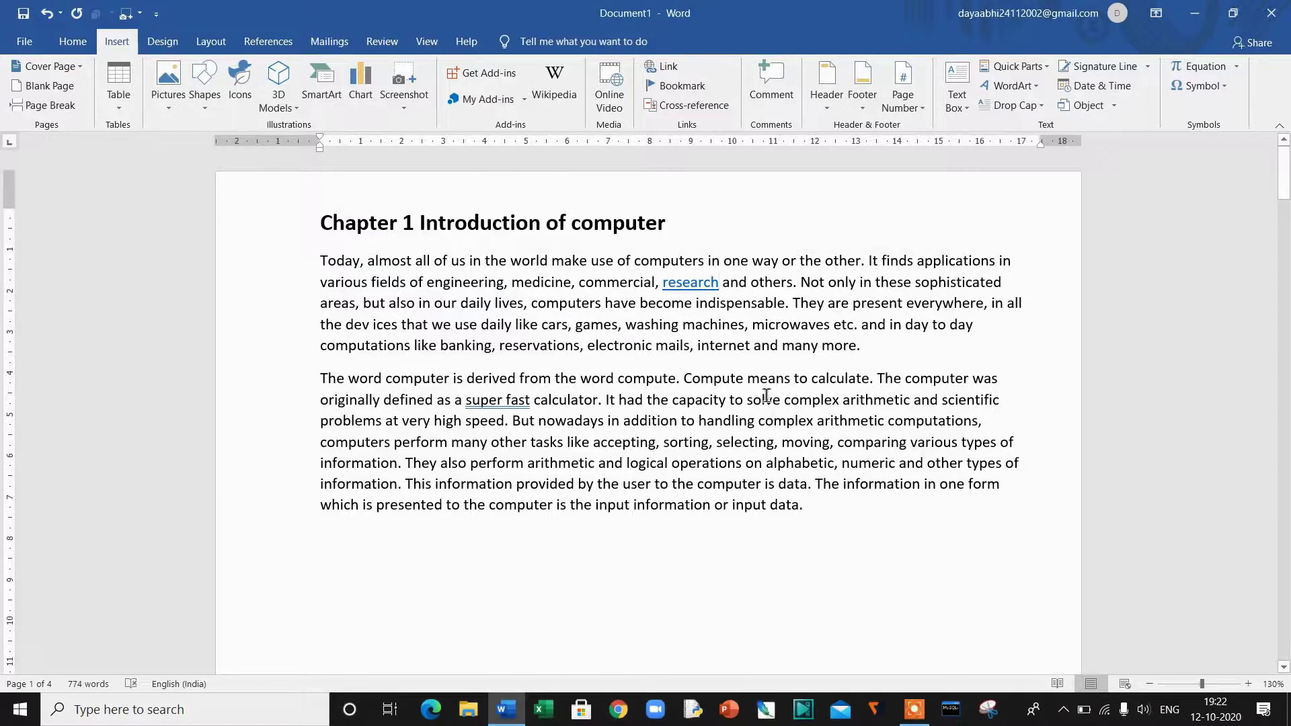
{"action": "left_click", "coordinate": [704, 288], "text": "ctrl"}
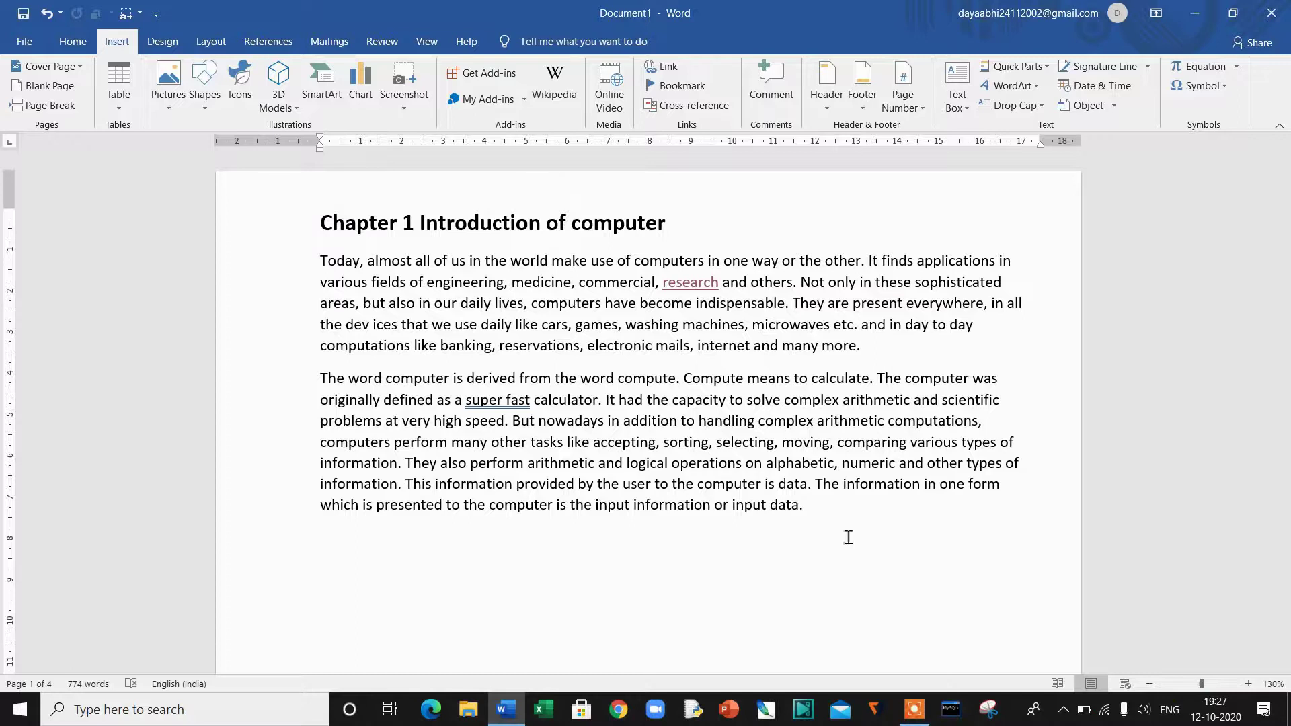
Step: Type 'go to first page' on a new line after the last Chapter 4 paragraph and select it
{"action": "scroll", "coordinate": [847, 536], "scroll_direction": "down", "scroll_amount": 20}
{"action": "scroll", "coordinate": [848, 537], "scroll_direction": "down", "scroll_amount": 15}
{"action": "left_click", "coordinate": [521, 253]}
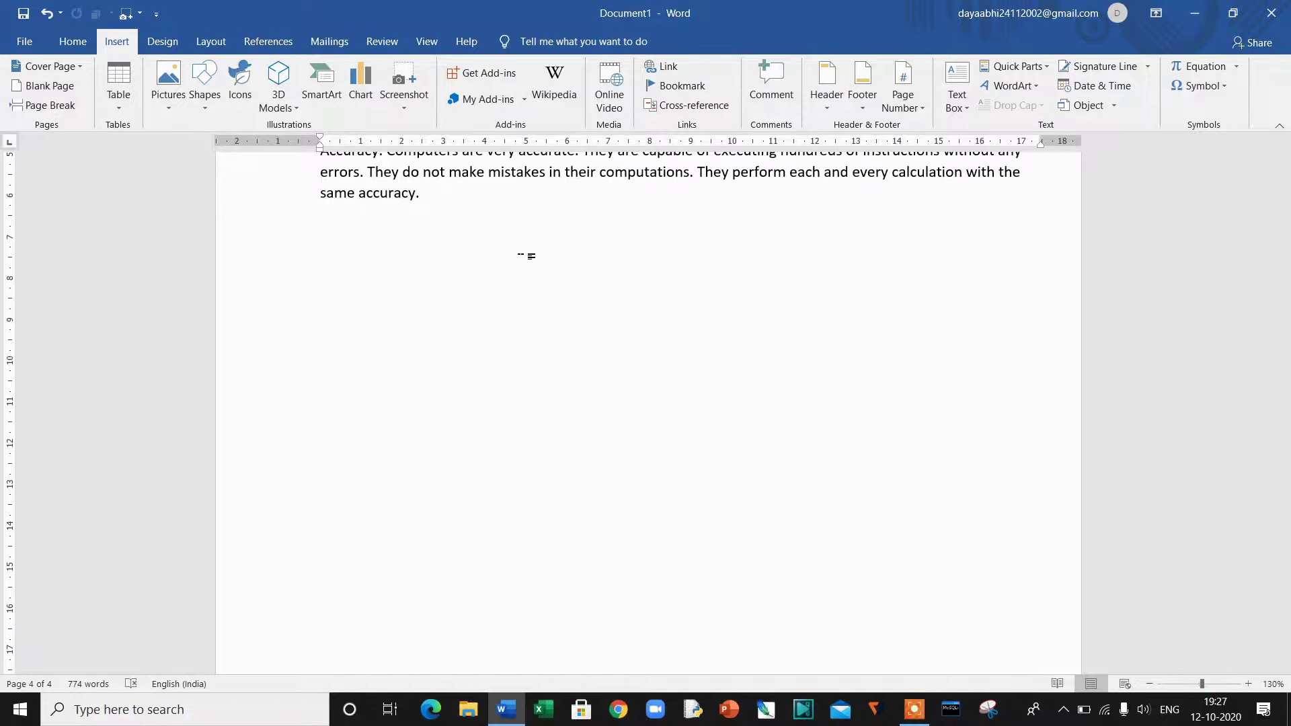
{"action": "type", "text": "go to firs"}
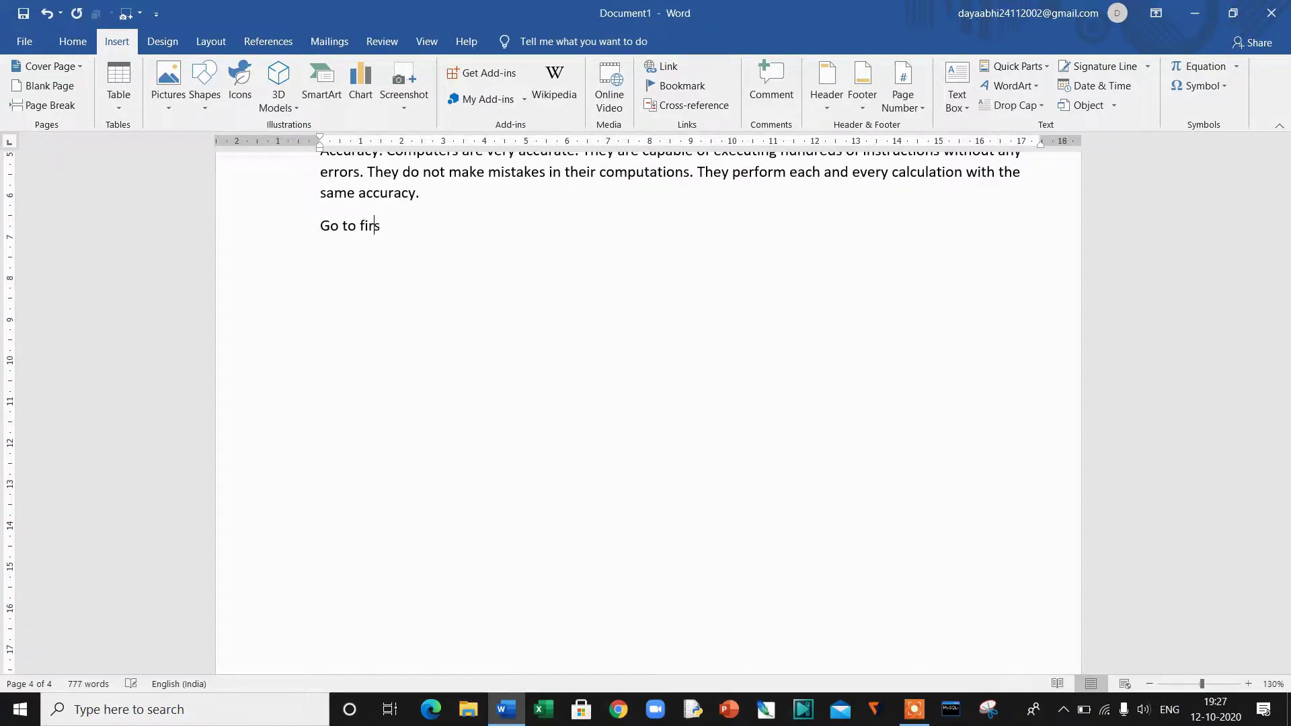
{"action": "type", "text": "t page"}
{"action": "scroll", "coordinate": [547, 231], "scroll_direction": "up", "scroll_amount": 3}
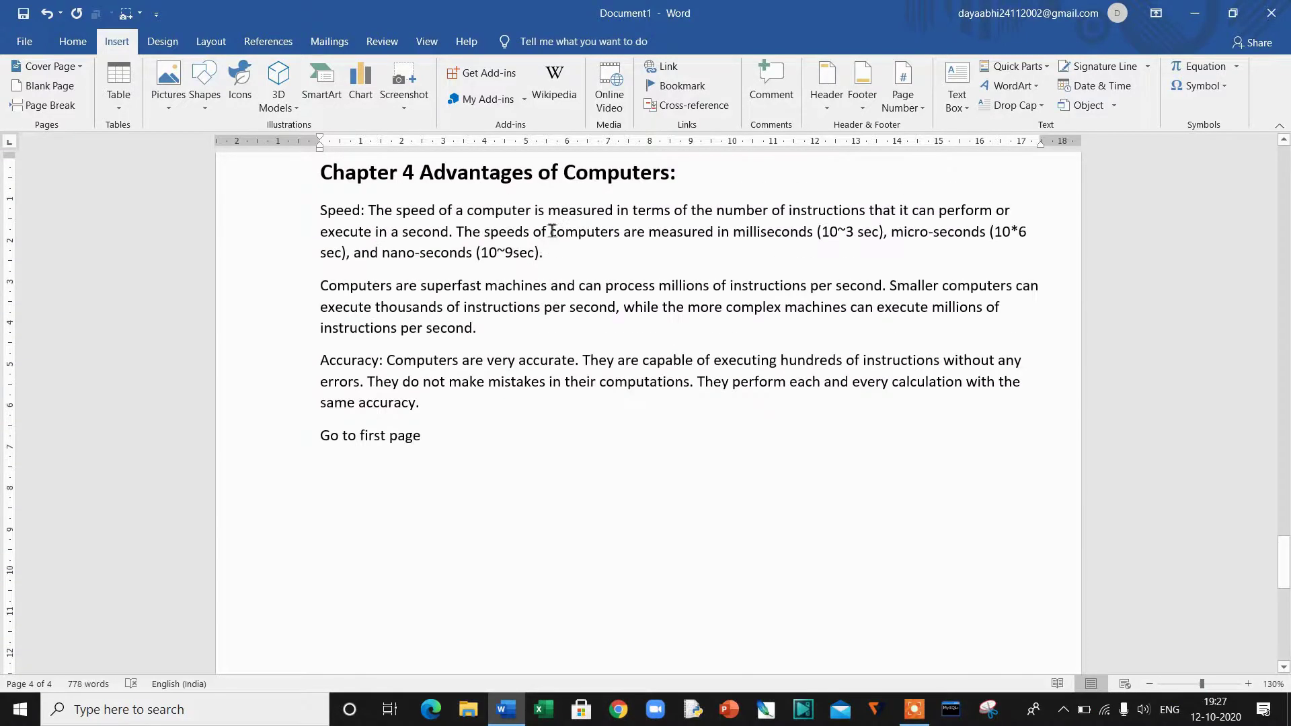
{"action": "left_click_drag", "start_coordinate": [386, 437], "coordinate": [321, 440]}
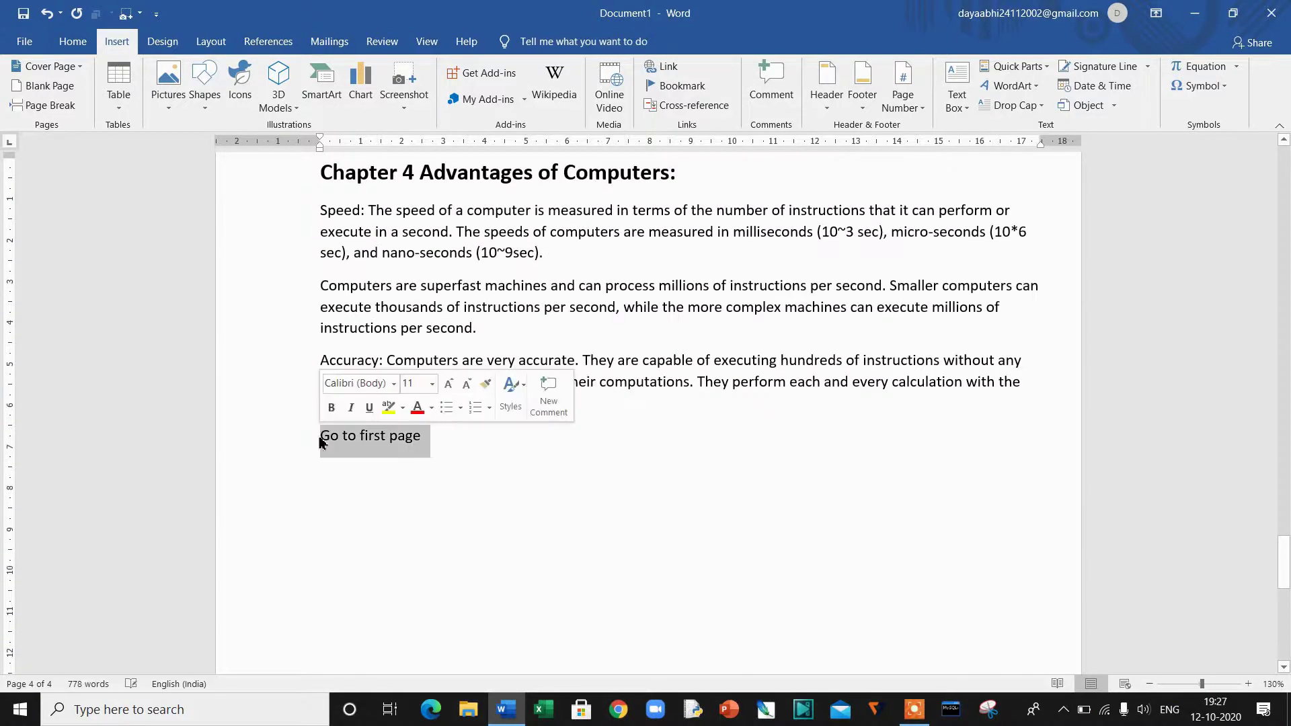
Step: Hyperlink 'Go to first page' to the ch1 bookmark in this document, then follow it to Chapter 1
{"action": "key", "text": "ctrl+k"}
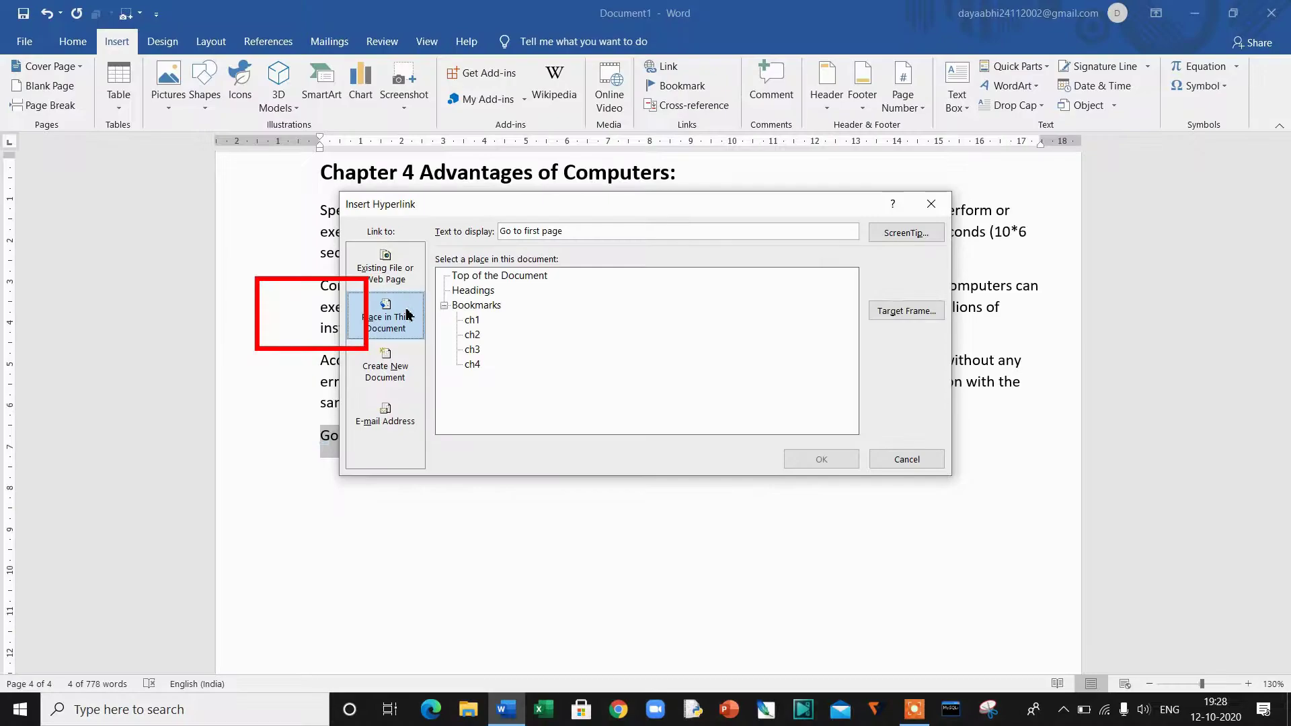
{"action": "left_click", "coordinate": [472, 319]}
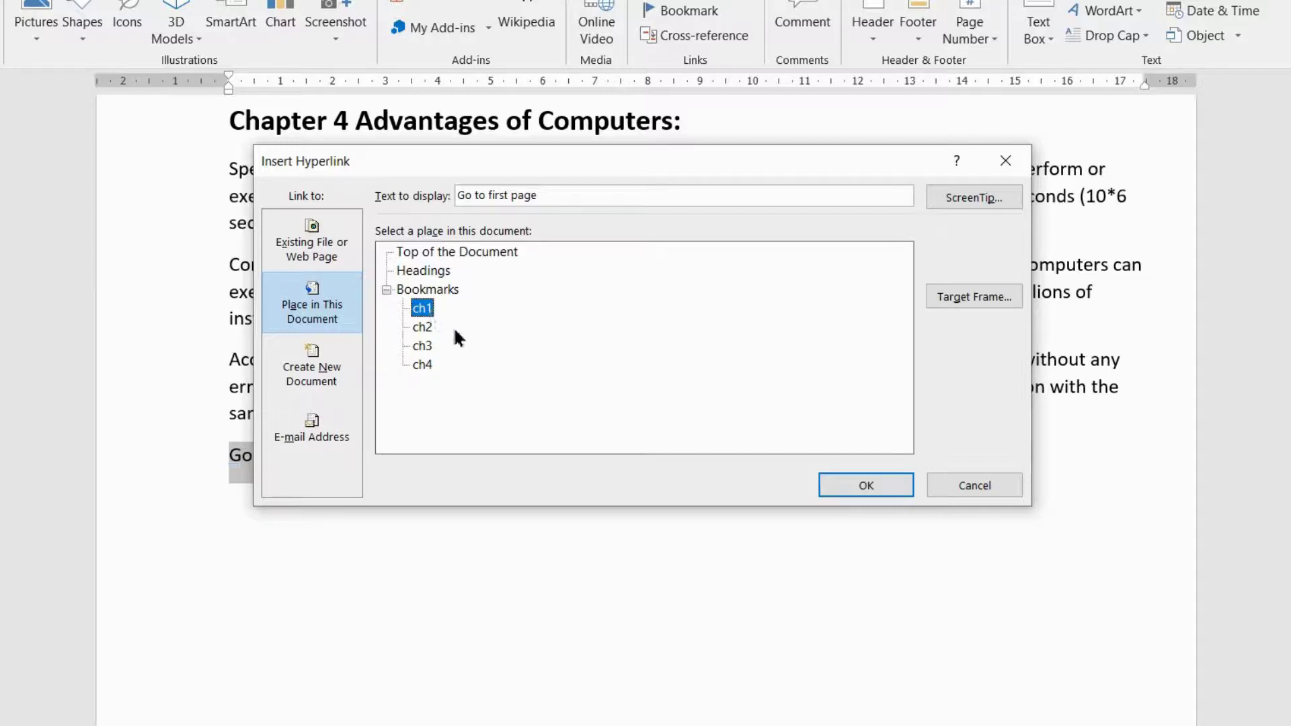
{"action": "left_click", "coordinate": [434, 272]}
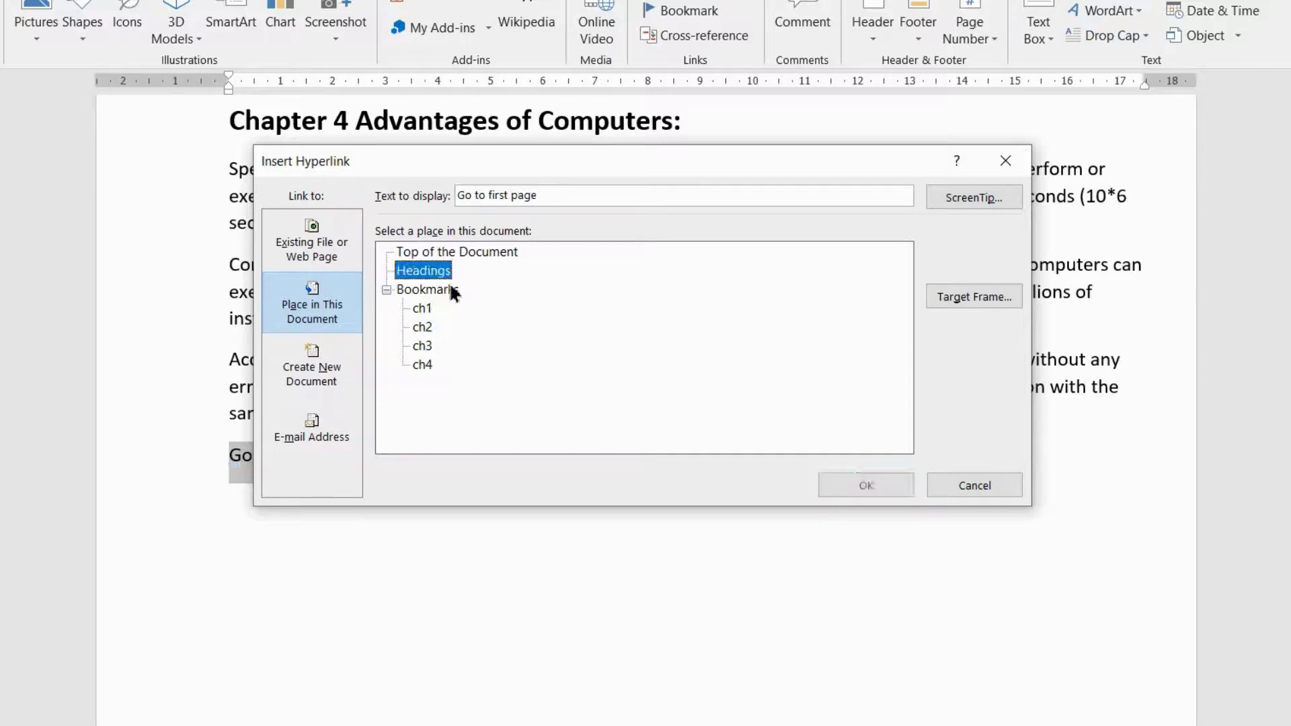
{"action": "left_click", "coordinate": [442, 291]}
{"action": "left_click", "coordinate": [424, 308]}
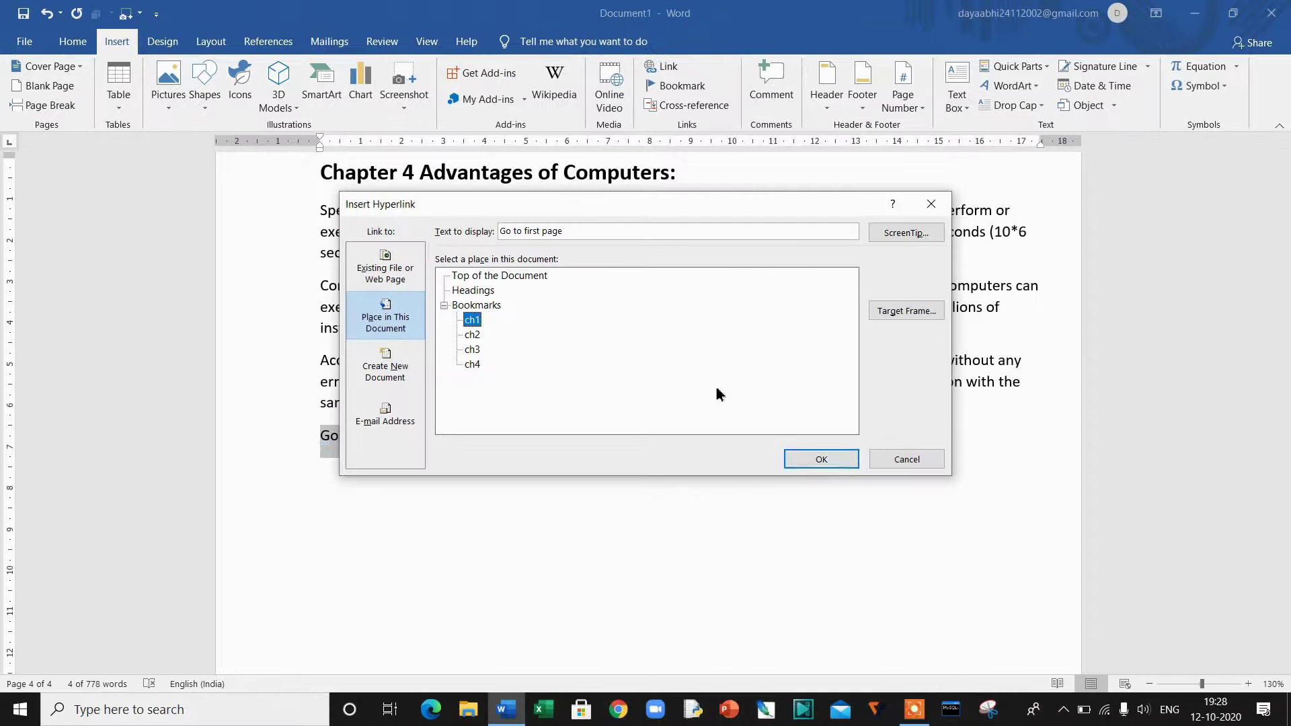
{"action": "left_click", "coordinate": [815, 459]}
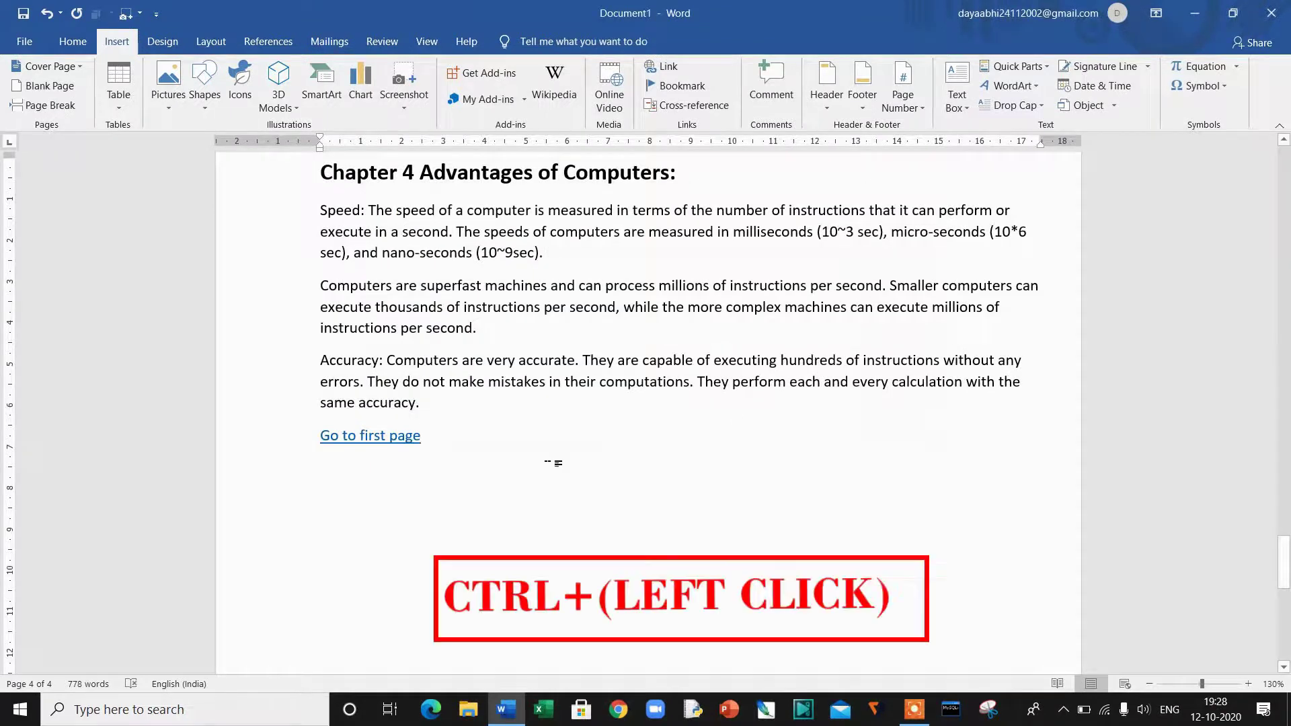
{"action": "left_click", "coordinate": [380, 447], "text": "ctrl"}
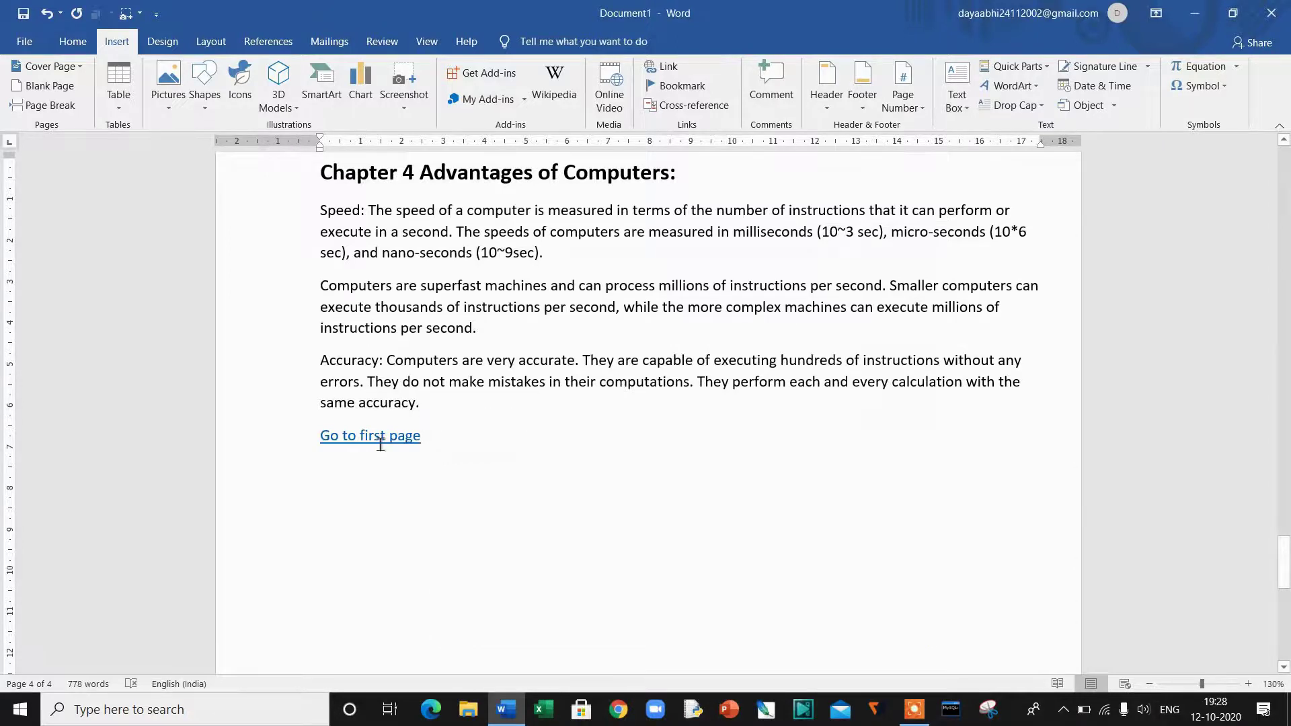
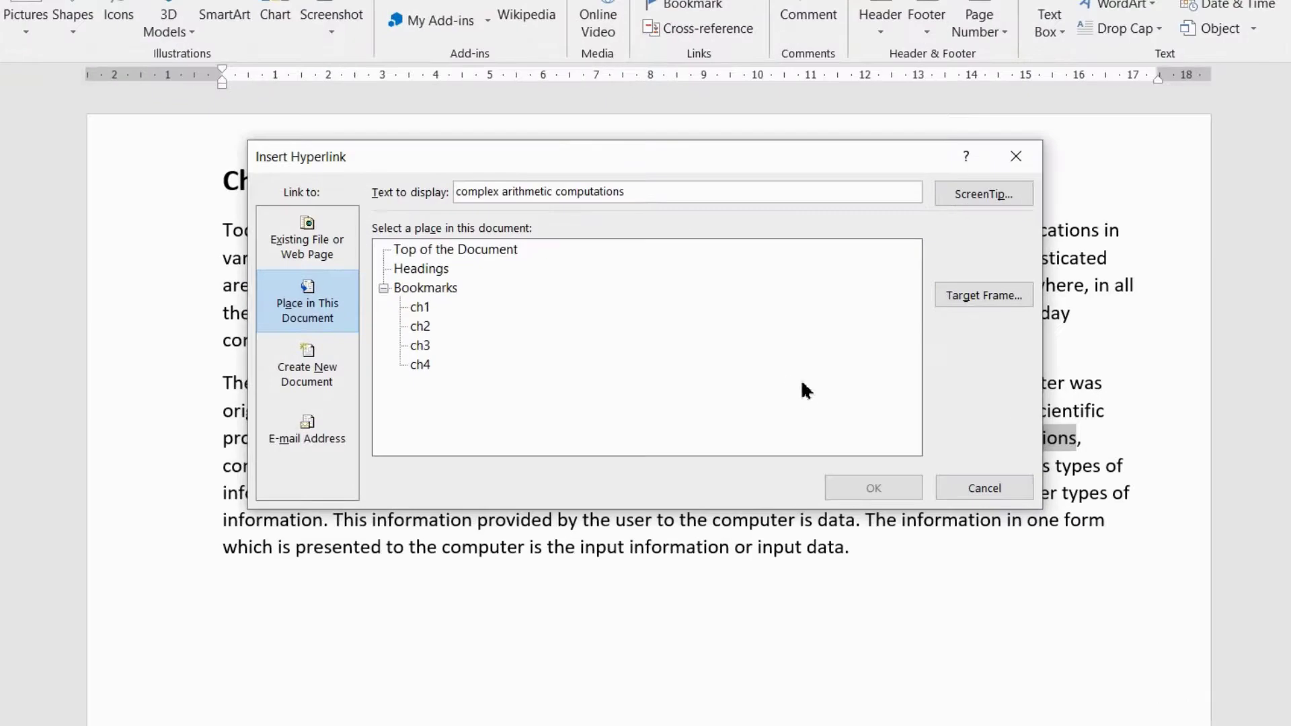
Step: Target the link at a new document 'computer succeed' on the Desktop, with Documents file type
{"action": "left_click", "coordinate": [333, 384]}
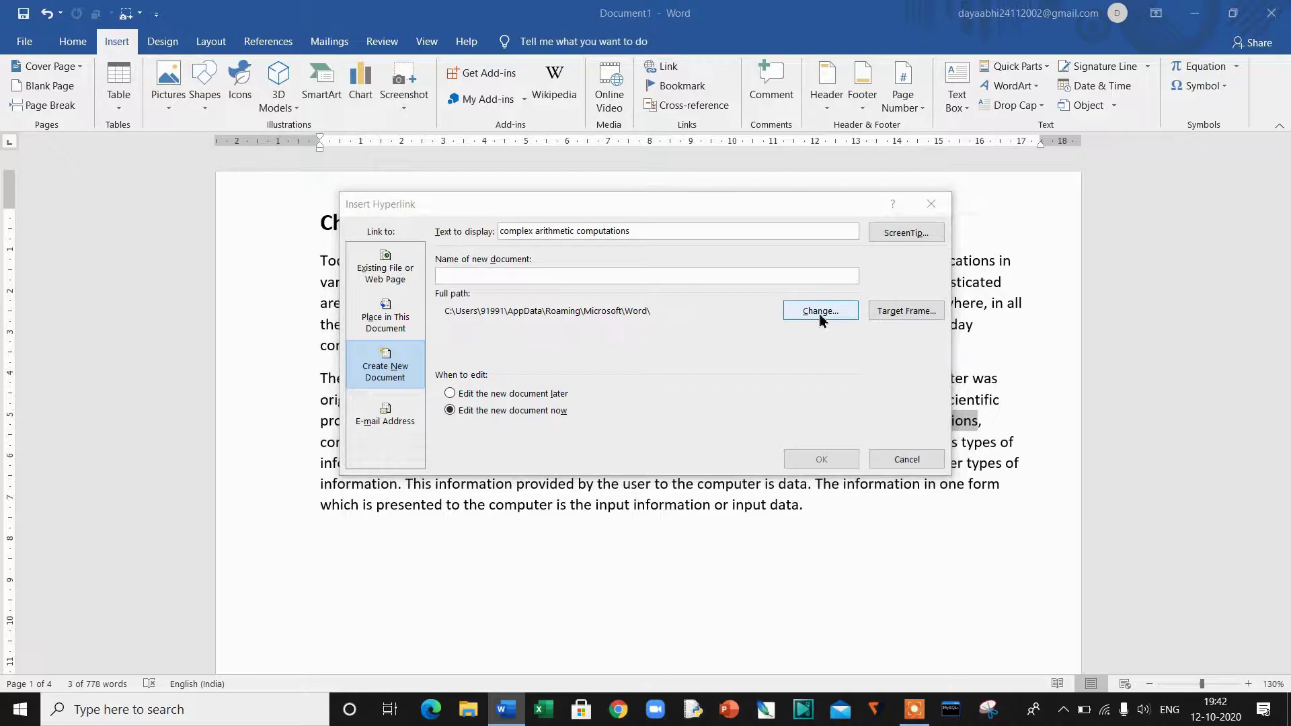
{"action": "left_click", "coordinate": [820, 314]}
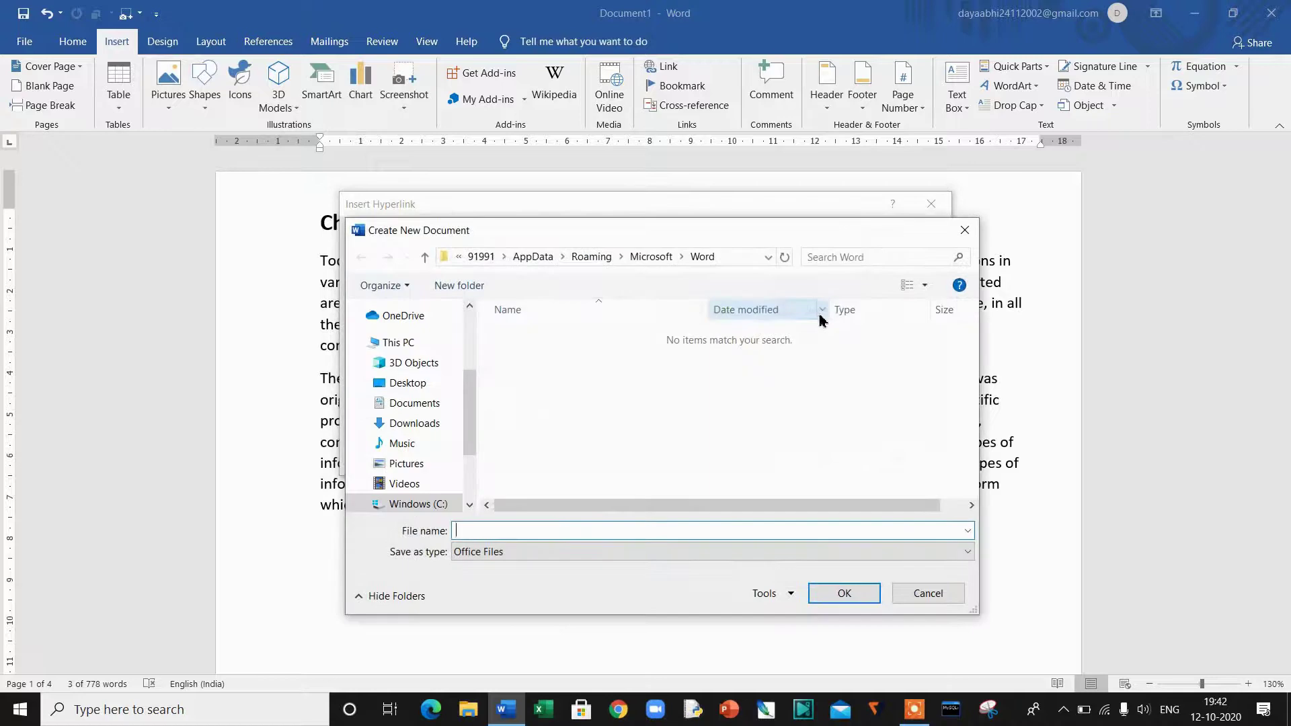
{"action": "scroll", "coordinate": [409, 358], "scroll_direction": "up", "scroll_amount": 3}
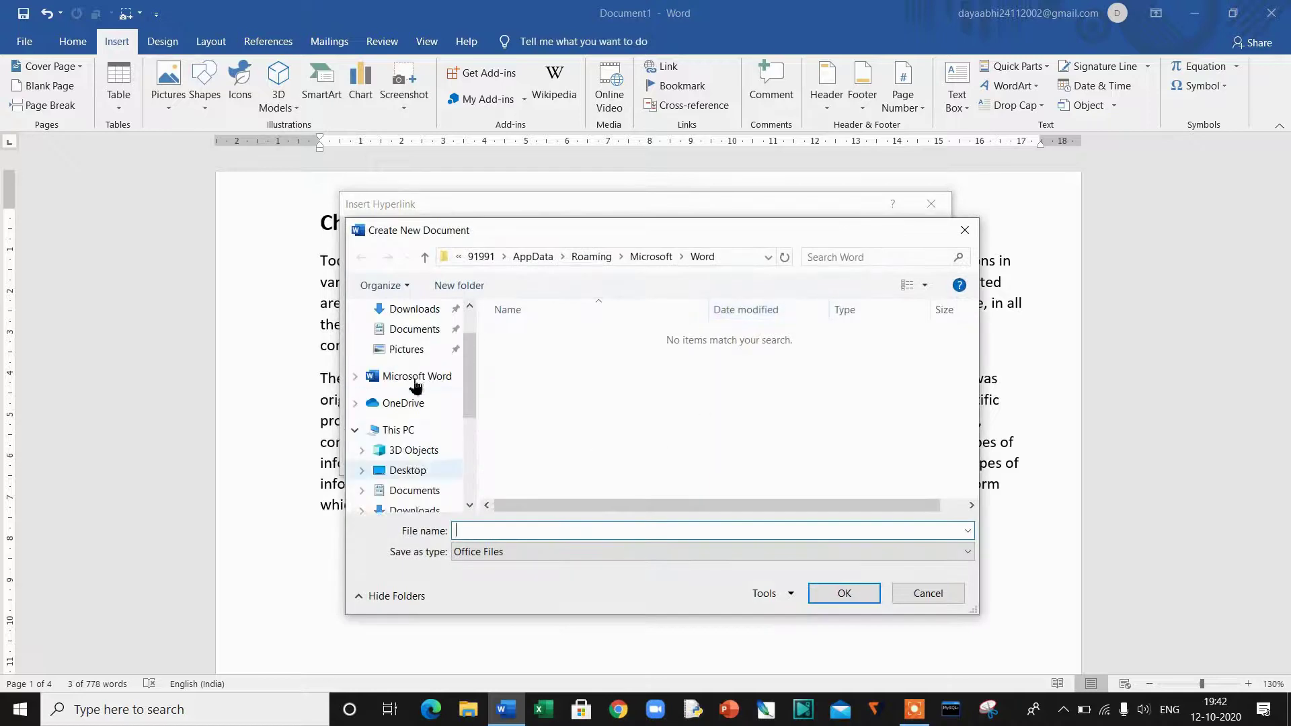
{"action": "left_click", "coordinate": [420, 343]}
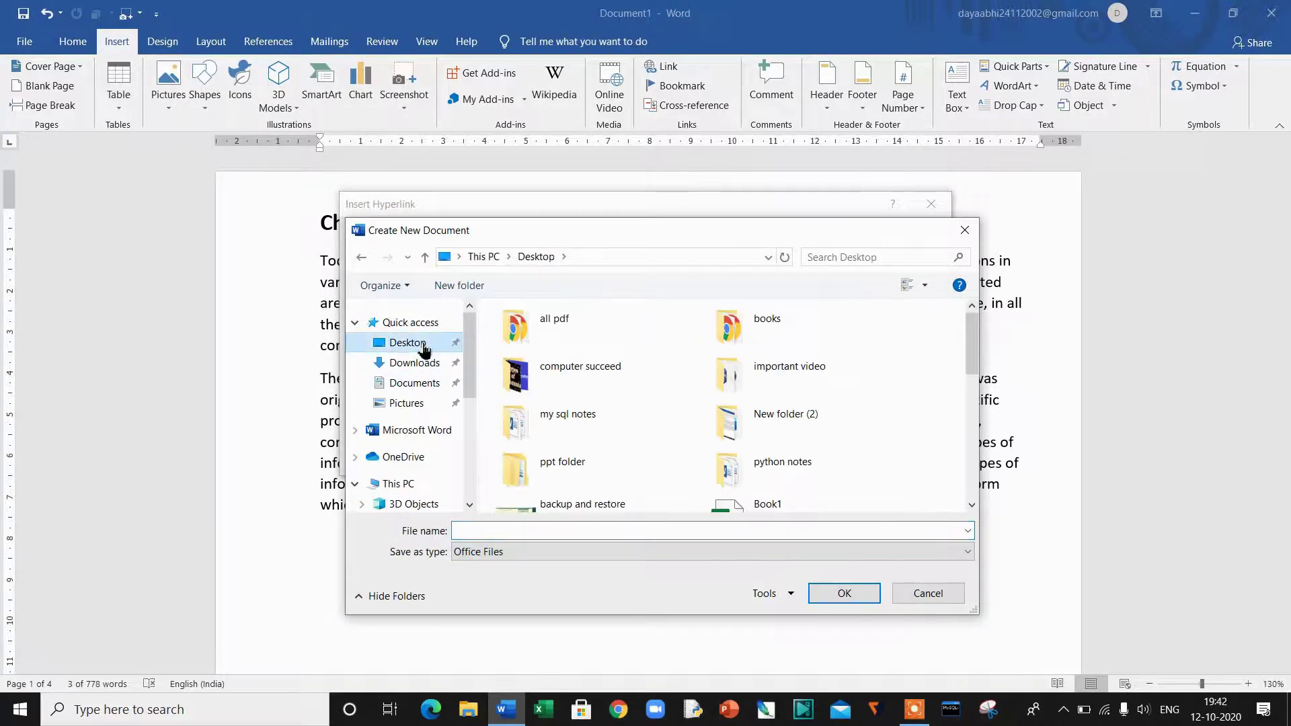
{"action": "left_click", "coordinate": [467, 531]}
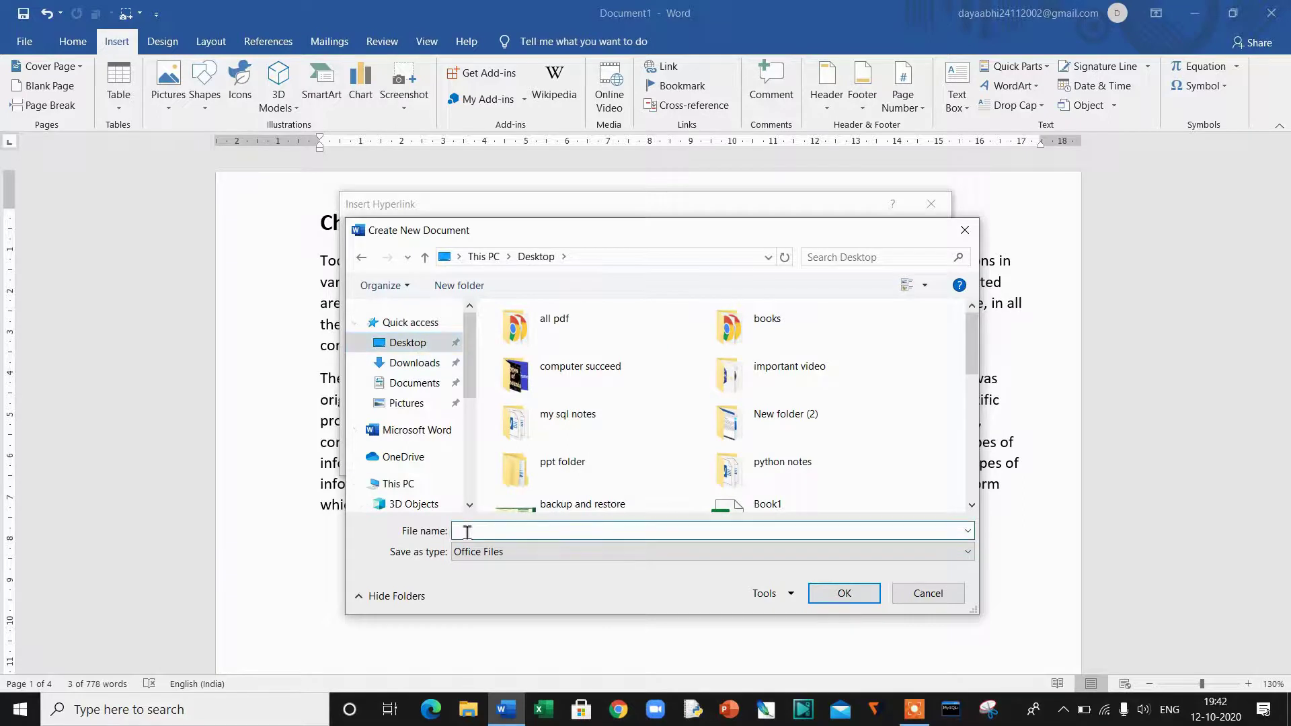
{"action": "type", "text": "computer"}
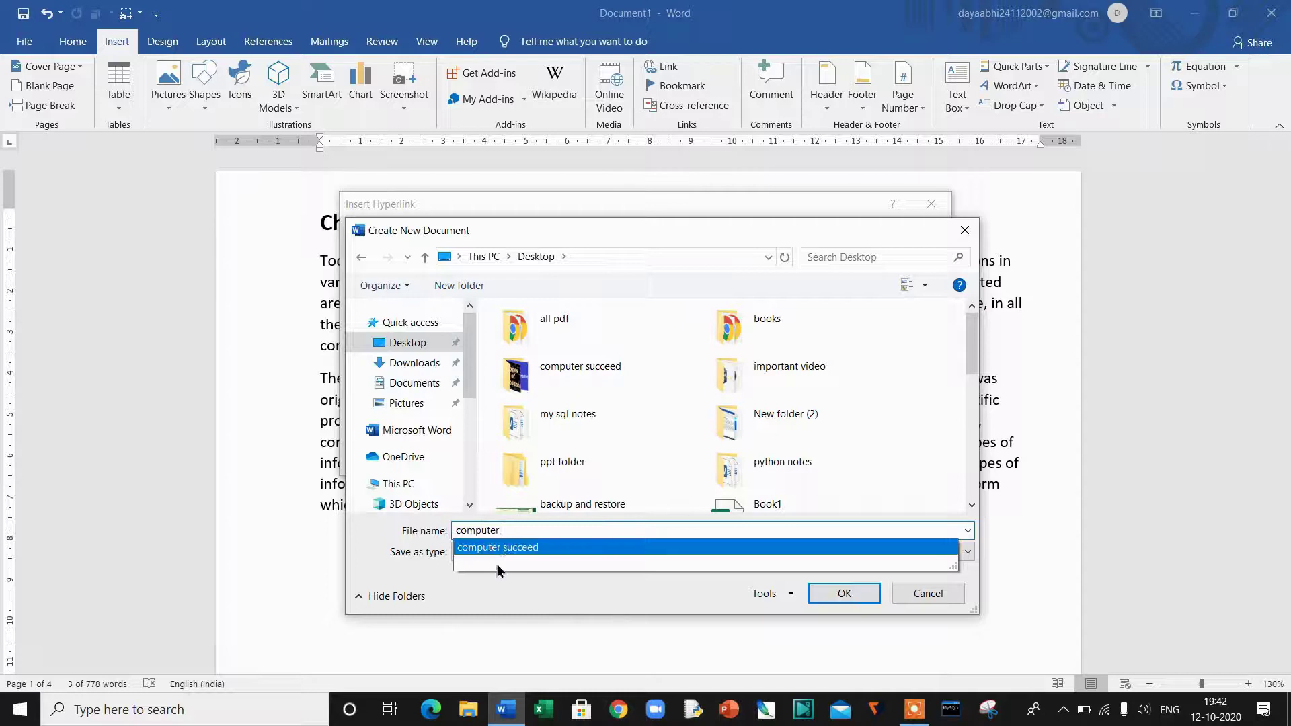
{"action": "left_click", "coordinate": [524, 547]}
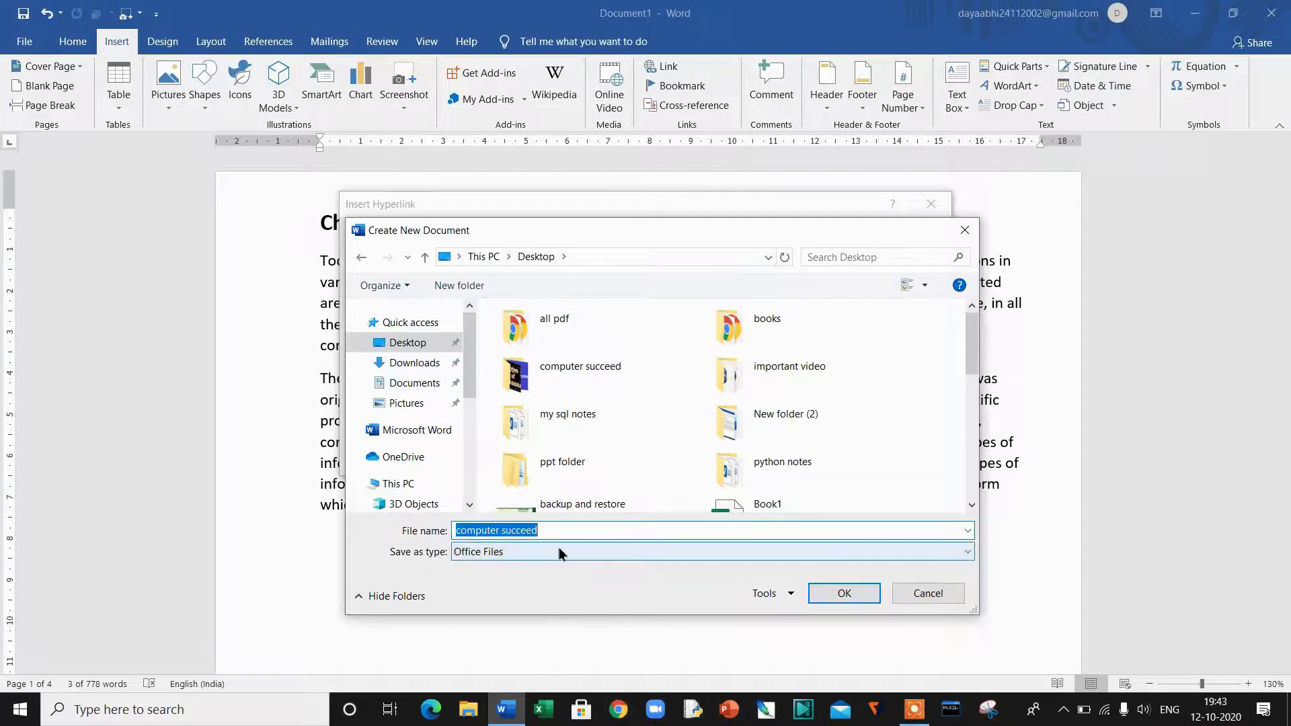
{"action": "left_click", "coordinate": [562, 552]}
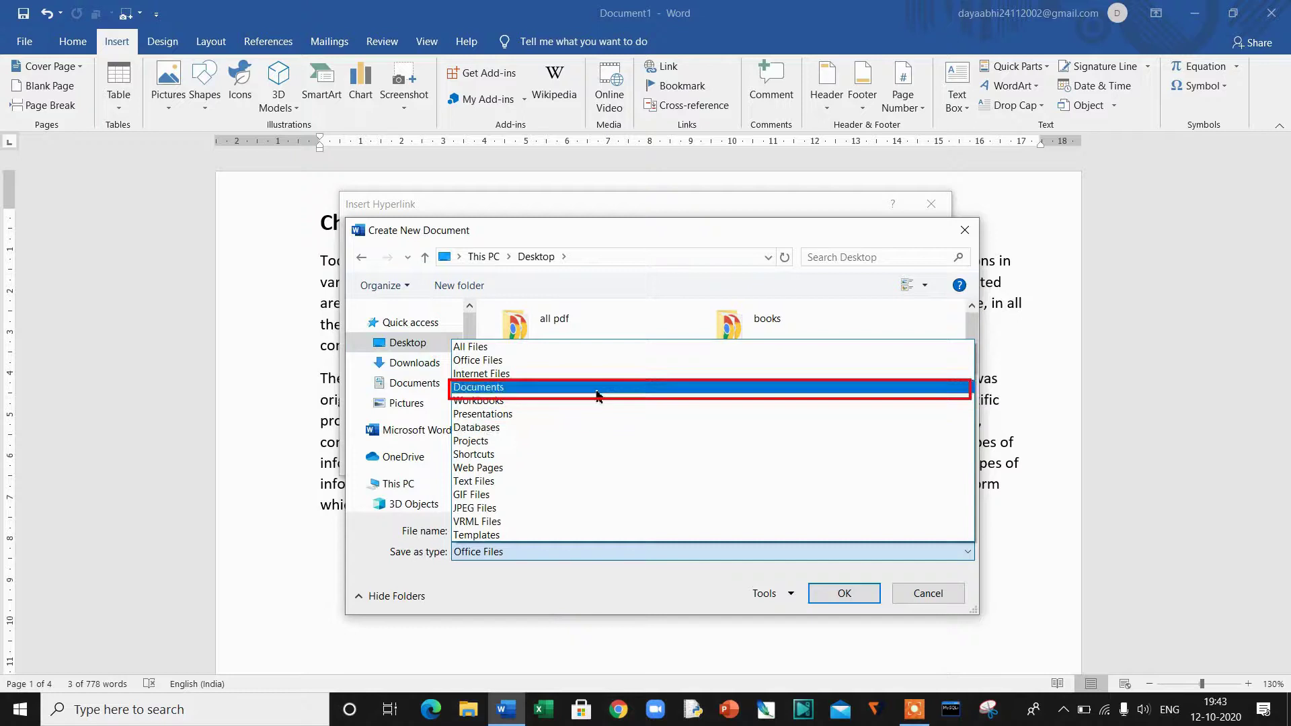
{"action": "left_click", "coordinate": [597, 388]}
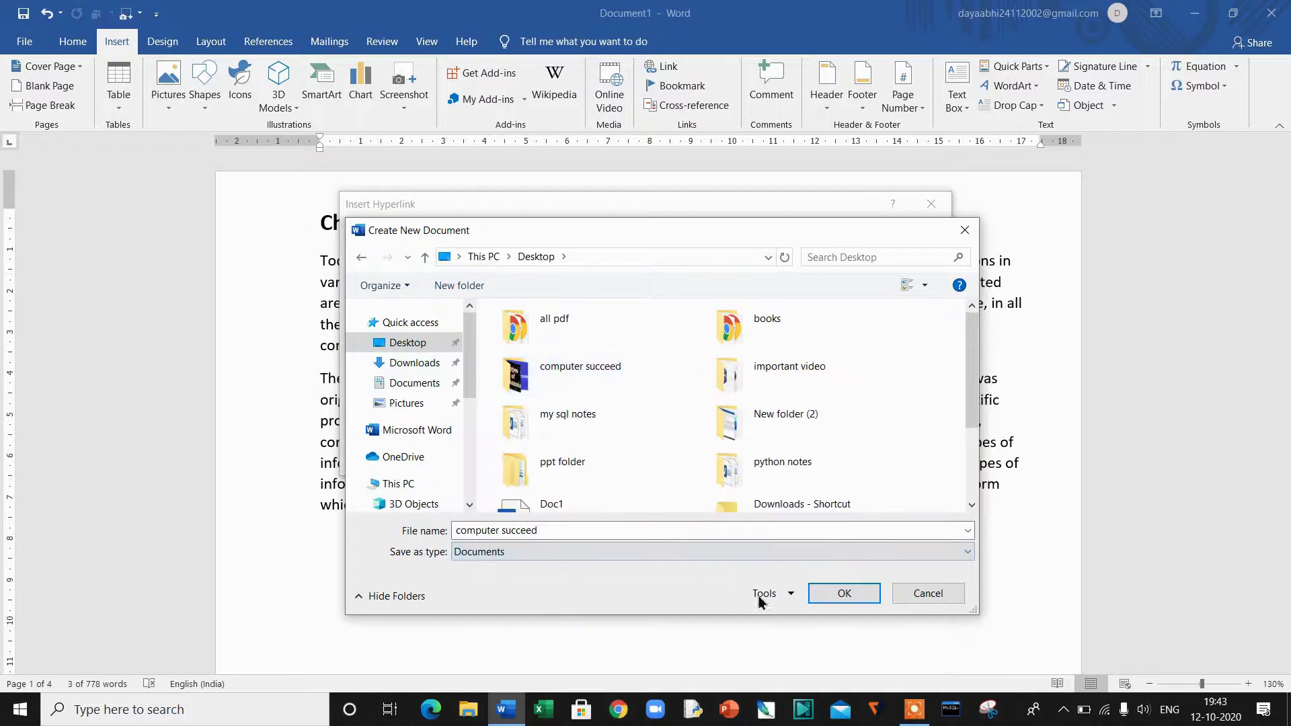
{"action": "left_click", "coordinate": [821, 596]}
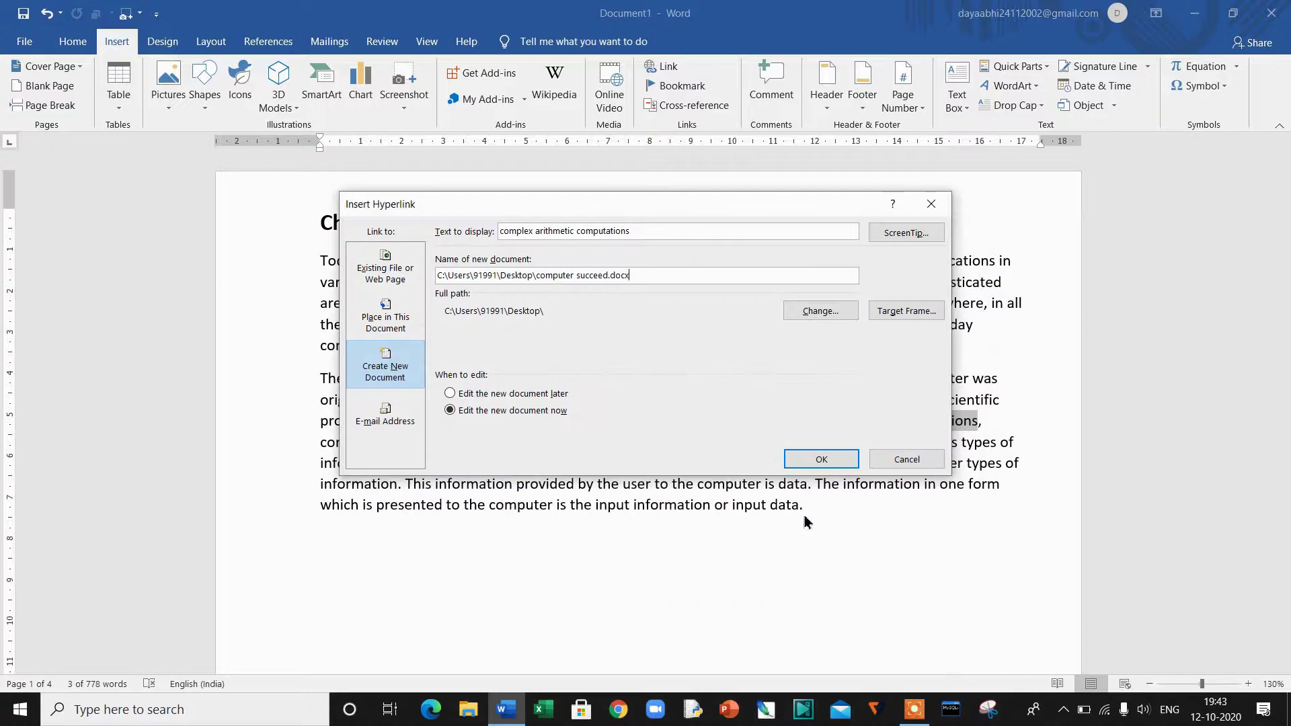
Step: Confirm the link, fill computer succeed with =rand() sample paragraphs, and close it
{"action": "left_click", "coordinate": [820, 463]}
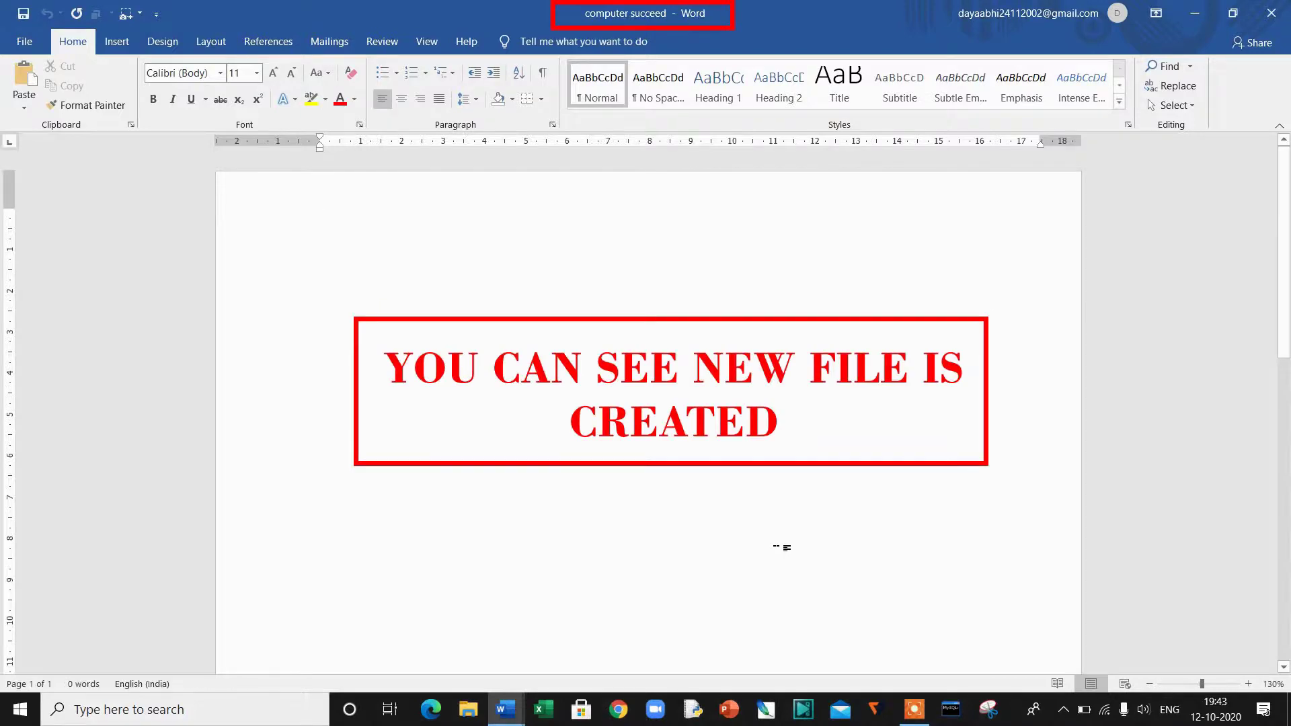
{"action": "type", "text": "="}
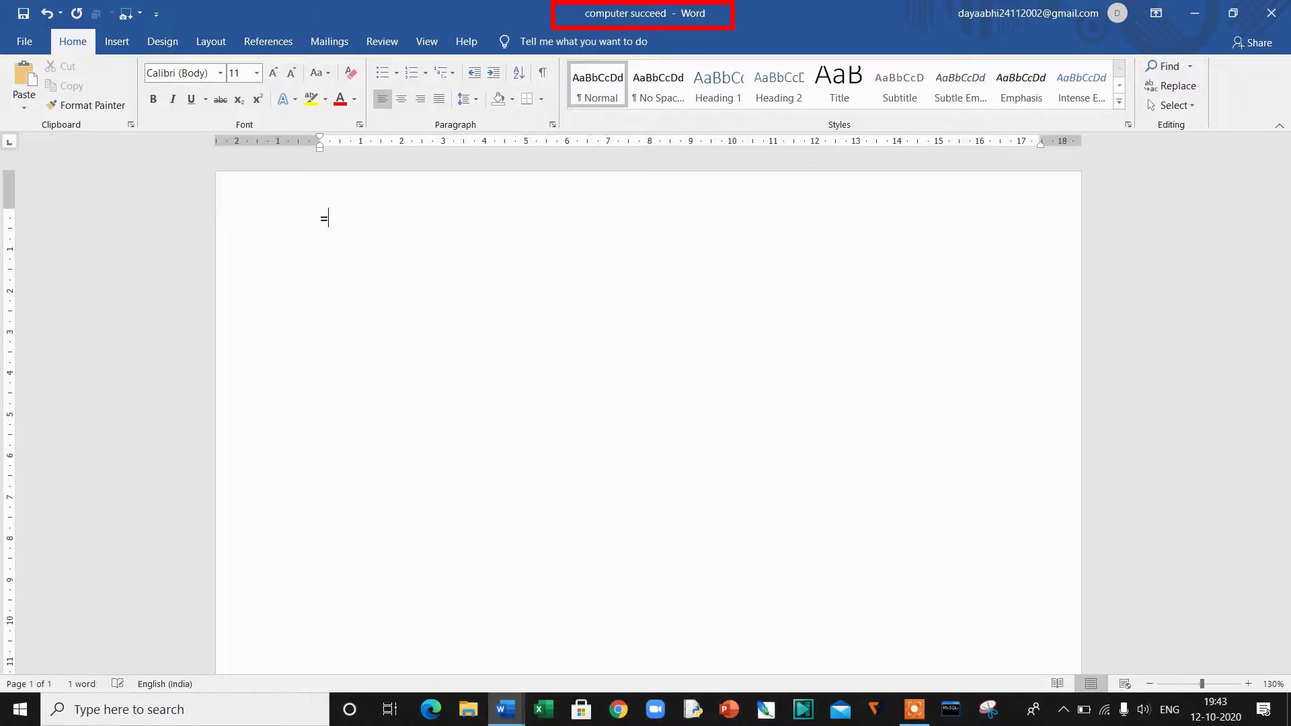
{"action": "type", "text": "rand()"}
{"action": "key", "text": "Return"}
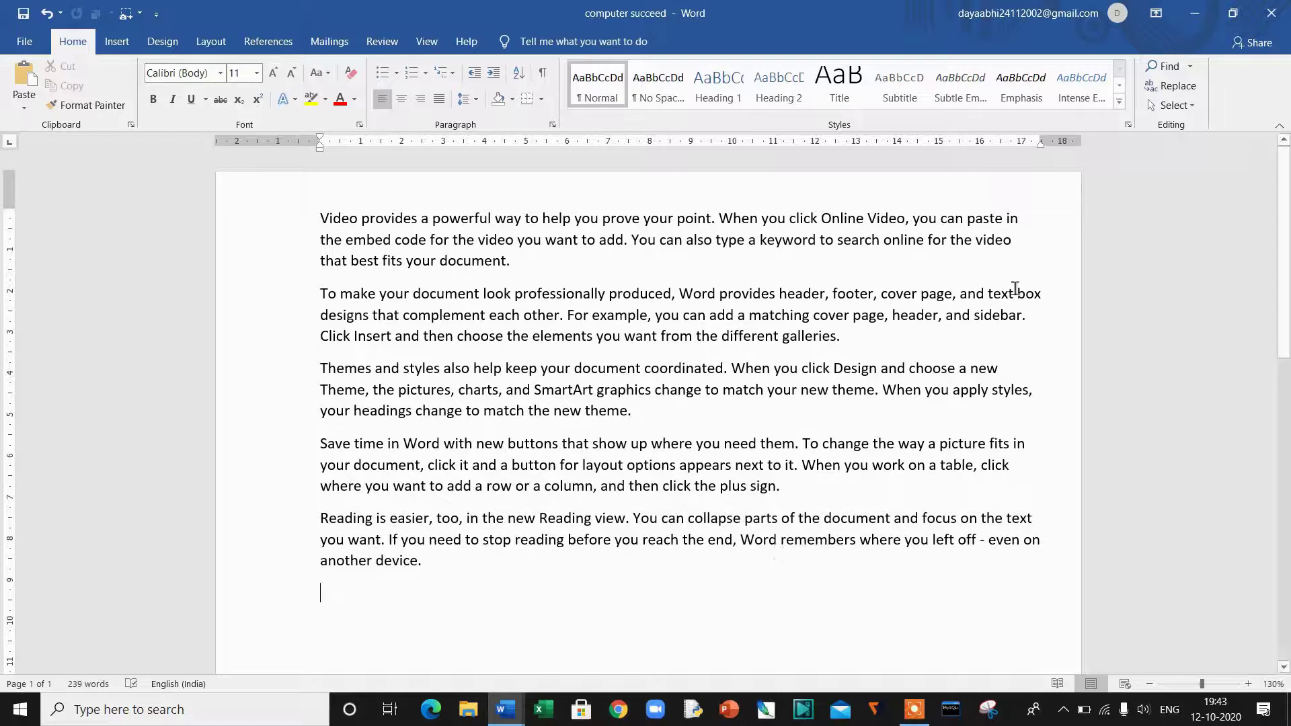
{"action": "left_click", "coordinate": [1281, 16]}
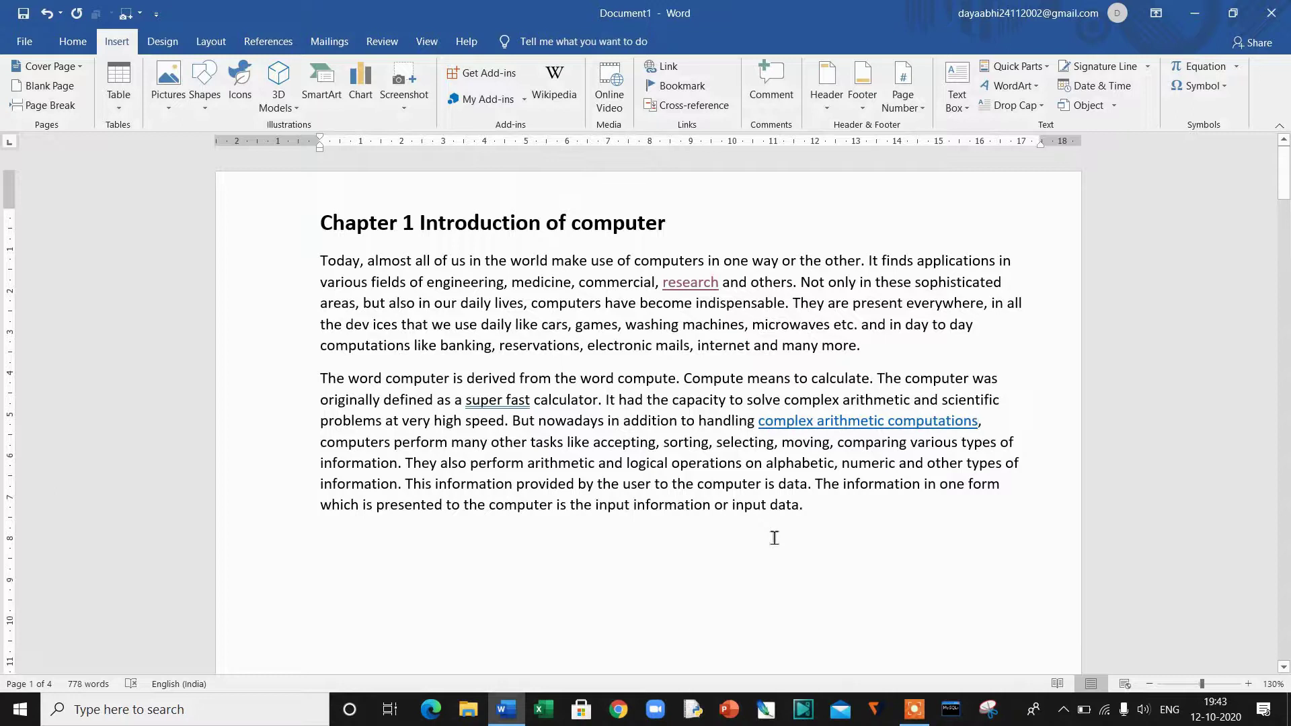
Step: Ctrl+click the 'complex arithmetic computations' link to open the computer succeed document
{"action": "mouse_move", "coordinate": [844, 432]}
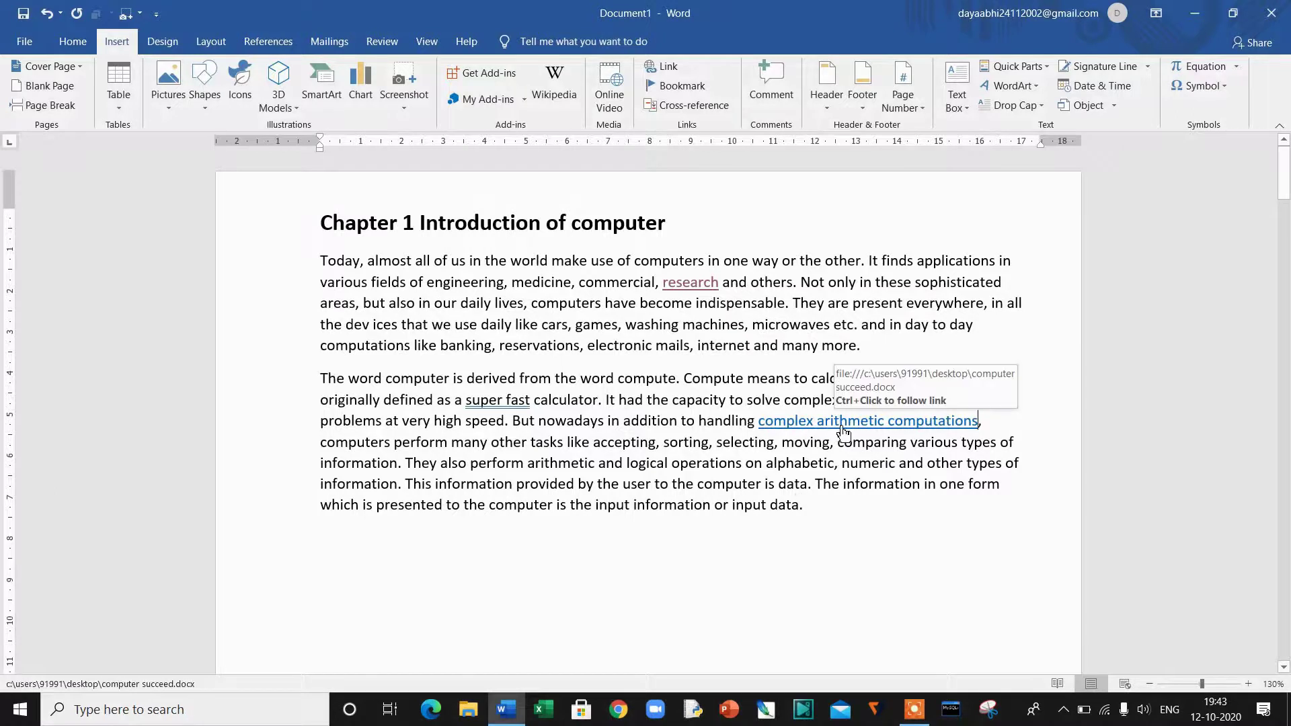
{"action": "left_click", "coordinate": [844, 430], "text": "ctrl"}
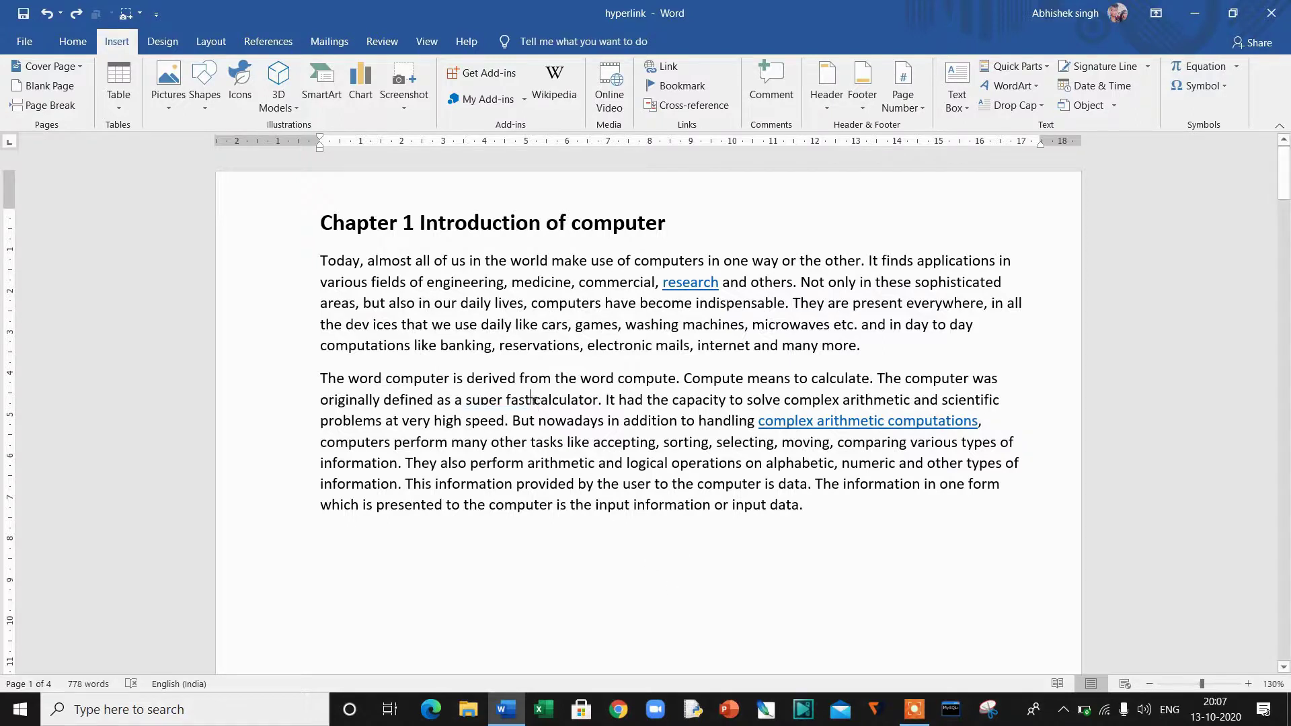
Step: Link 'super fast' to the contact's e-mail address with the subject 'computer succeed'
{"action": "left_click_drag", "start_coordinate": [533, 402], "coordinate": [470, 416]}
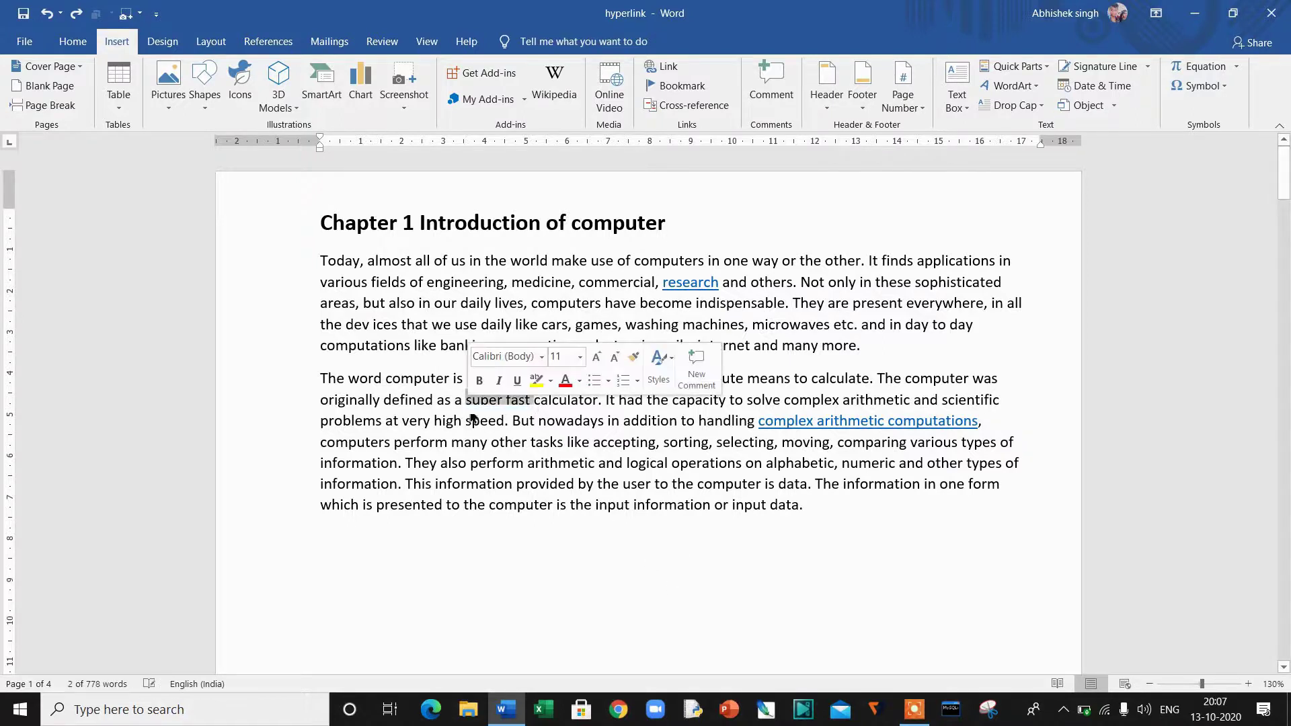
{"action": "key", "text": "ctrl+k"}
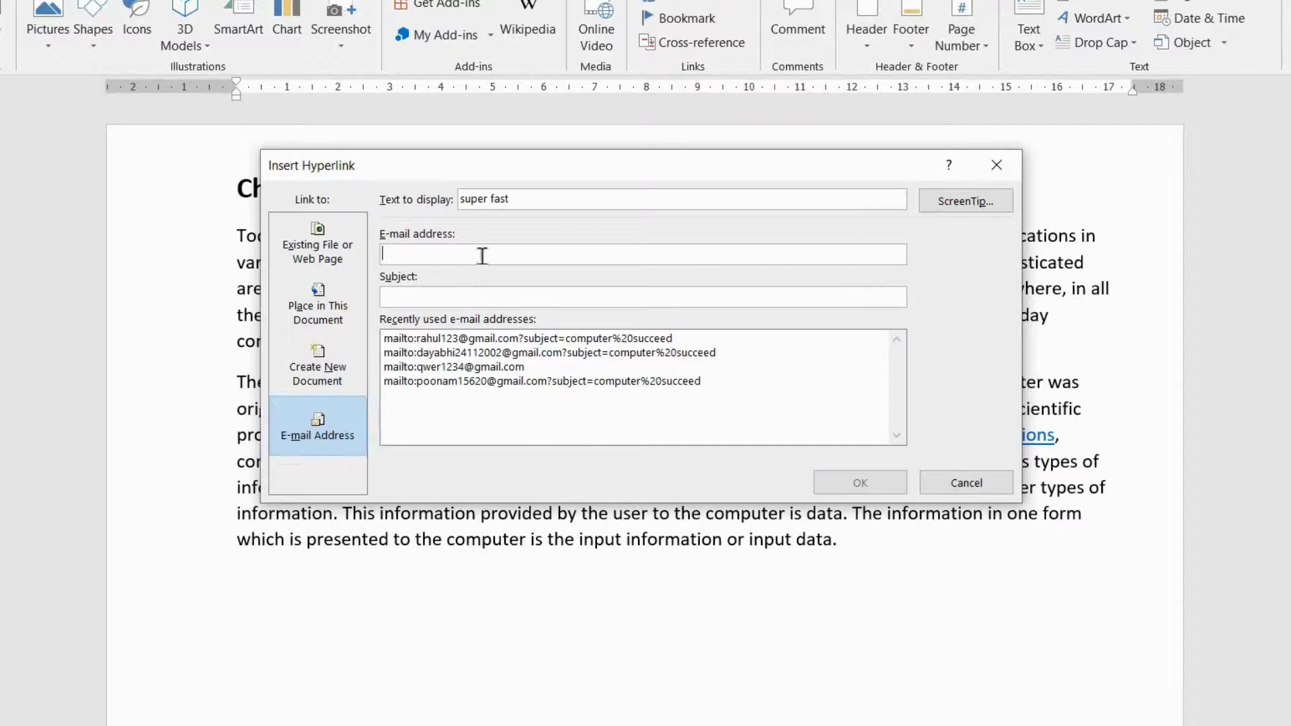
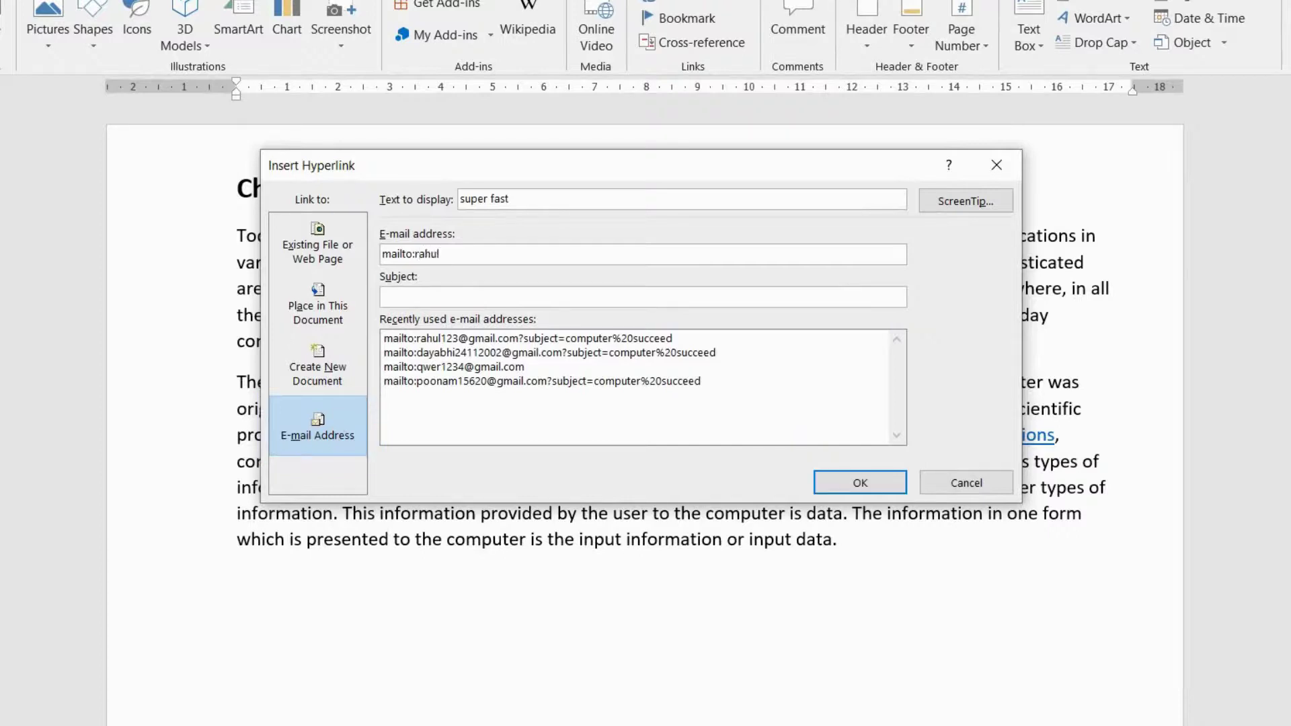
{"action": "left_click", "coordinate": [484, 298]}
{"action": "type", "text": "computer sy"}
{"action": "key", "text": "BackSpace"}
{"action": "type", "text": "ucceed"}
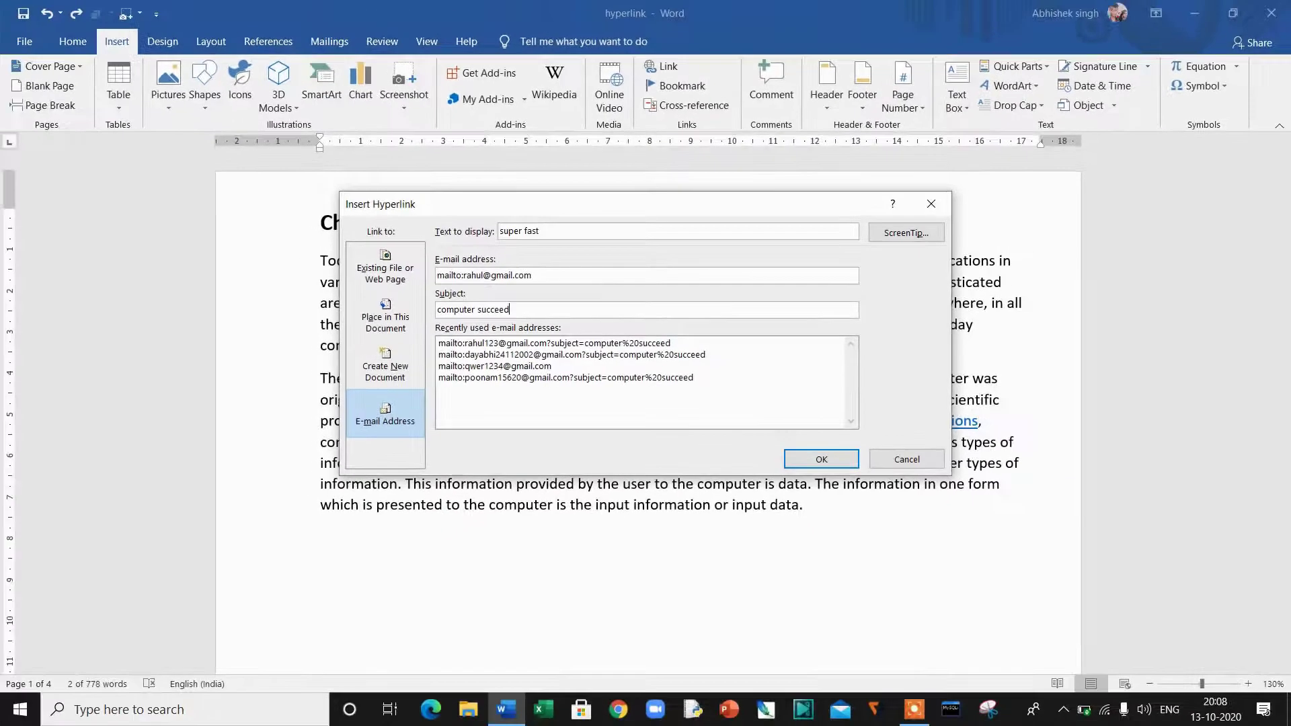
{"action": "left_click", "coordinate": [807, 455]}
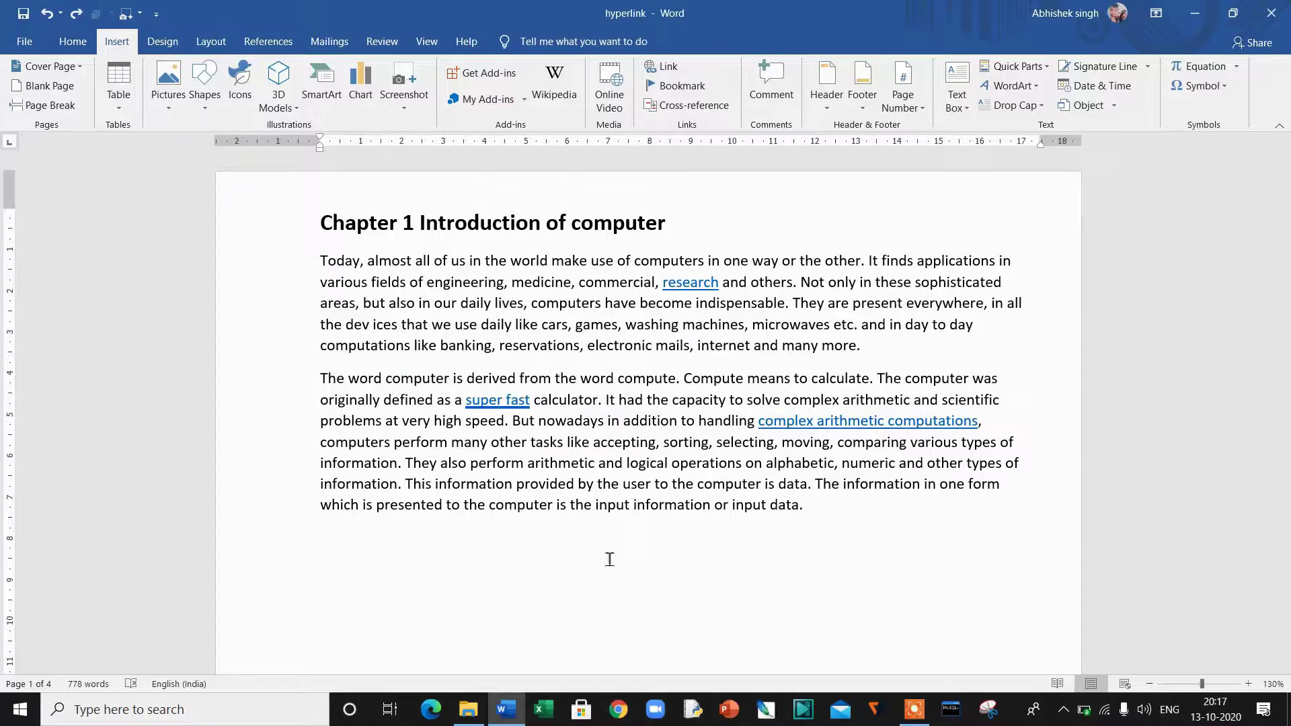
Step: Remove the e-mail hyperlink from 'super fast' using its right-click menu
{"action": "right_click", "coordinate": [497, 400]}
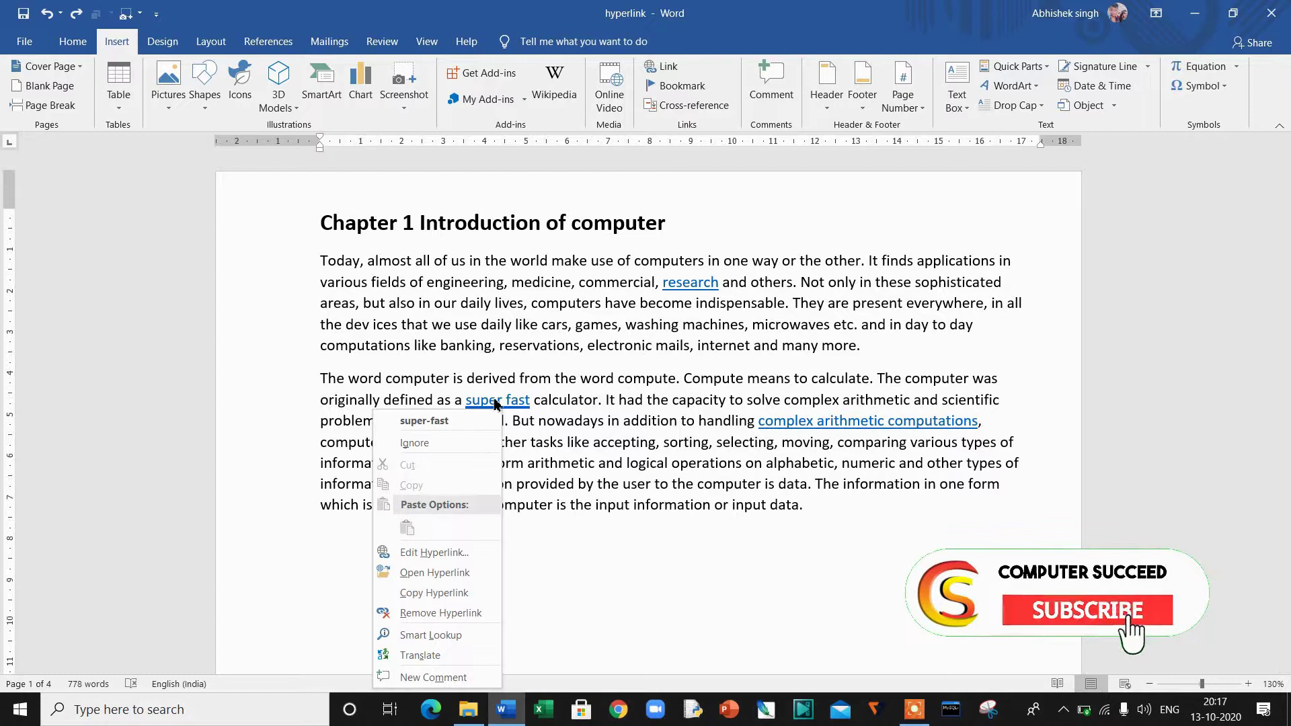
{"action": "left_click", "coordinate": [498, 614]}
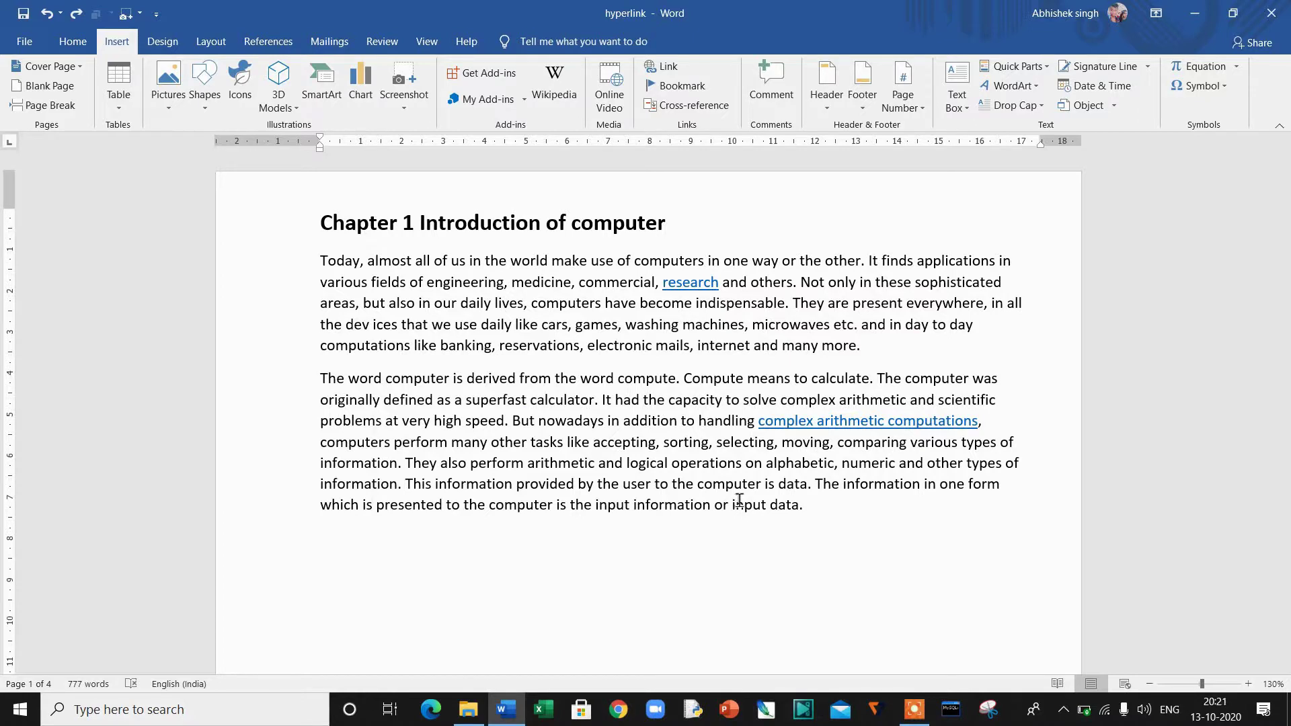
Step: Select the whole document and strip every hyperlink with Ctrl+Shift+F9
{"action": "key", "text": "ctrl+a"}
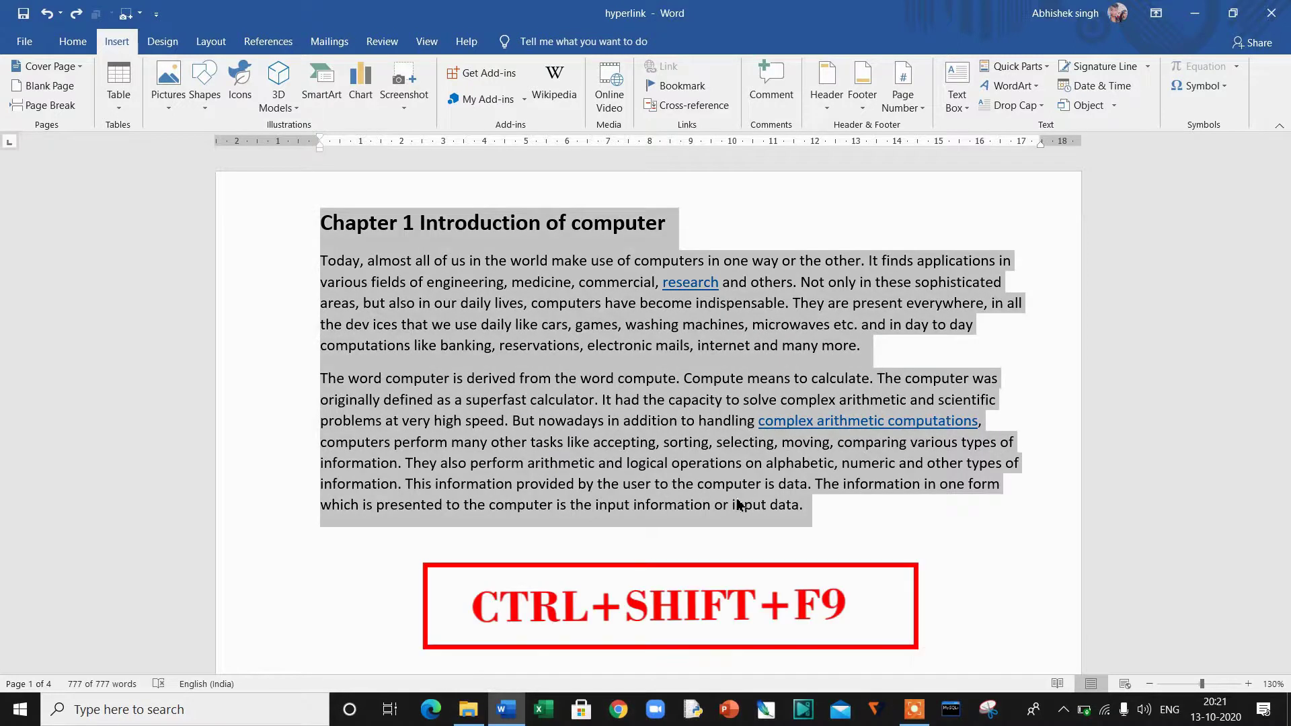
{"action": "key", "text": "ctrl+shift+F9"}
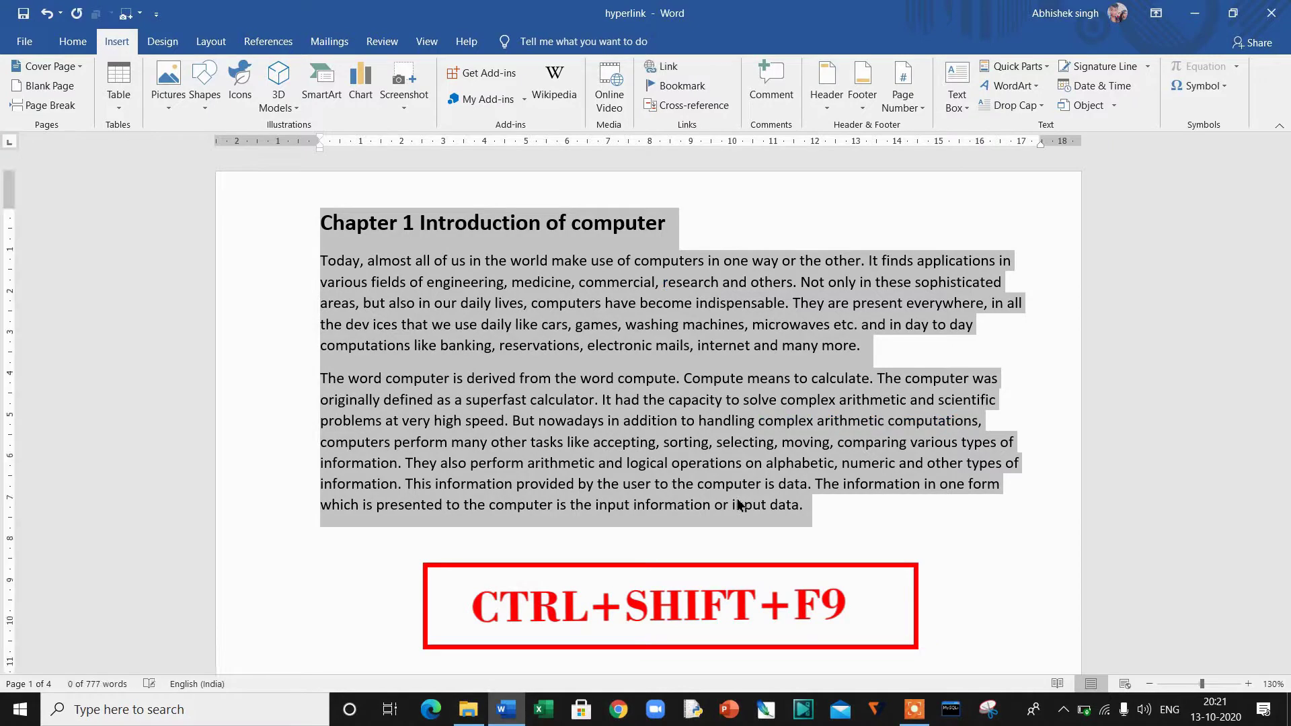